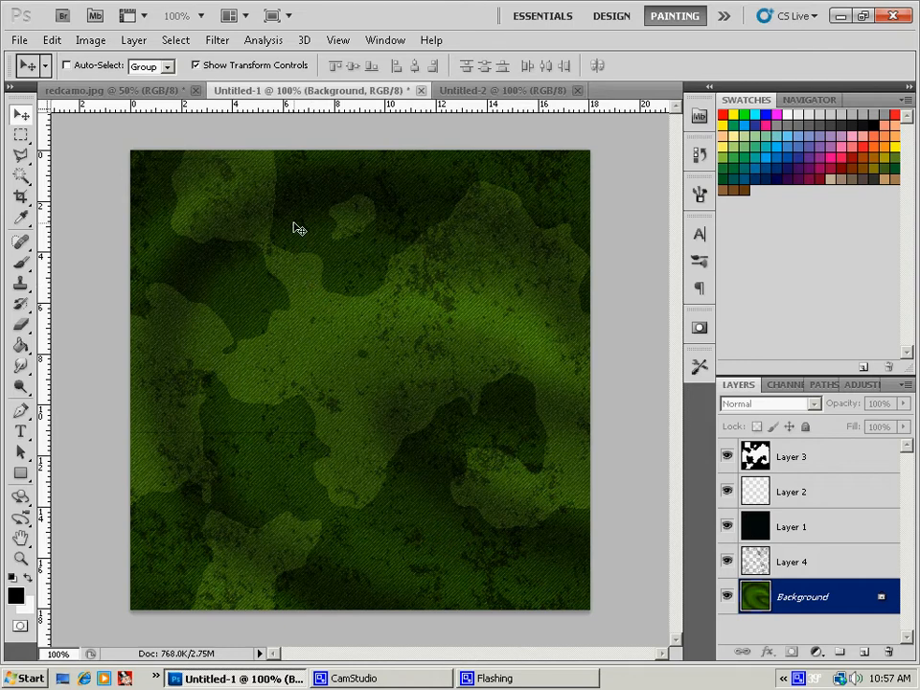
# - In the blank Untitled-2 document, set the foreground colour to purple #651b94
pyautogui.click(490, 91)
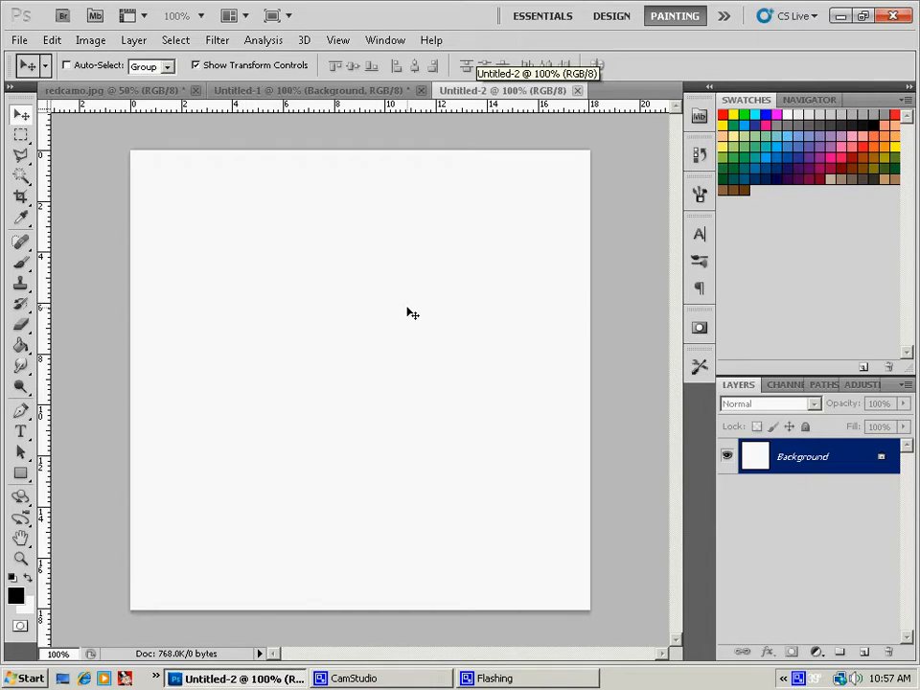
pyautogui.click(16, 597)
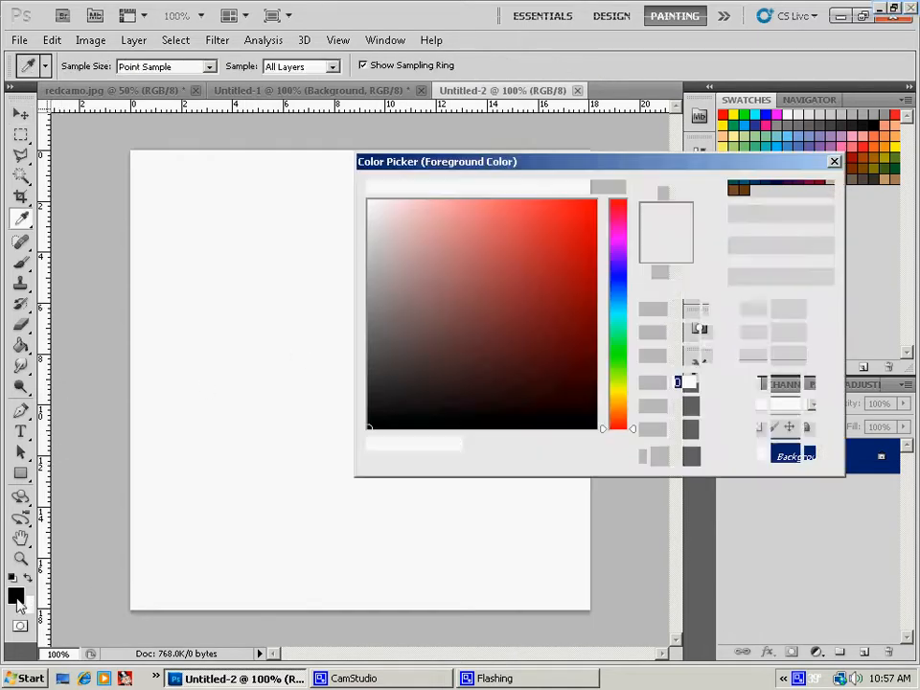
pyautogui.click(615, 253)
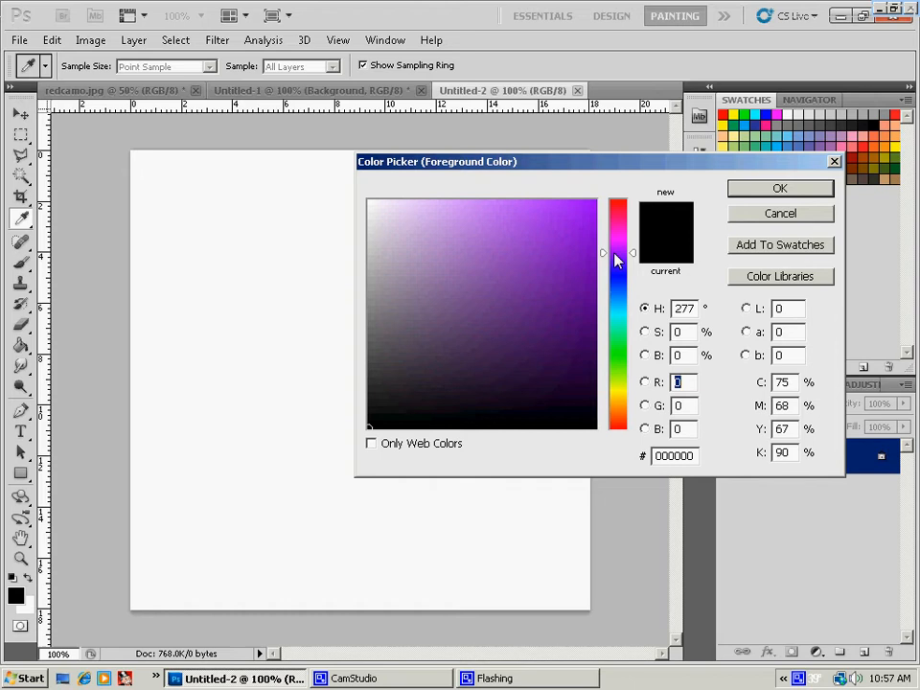
pyautogui.click(554, 296)
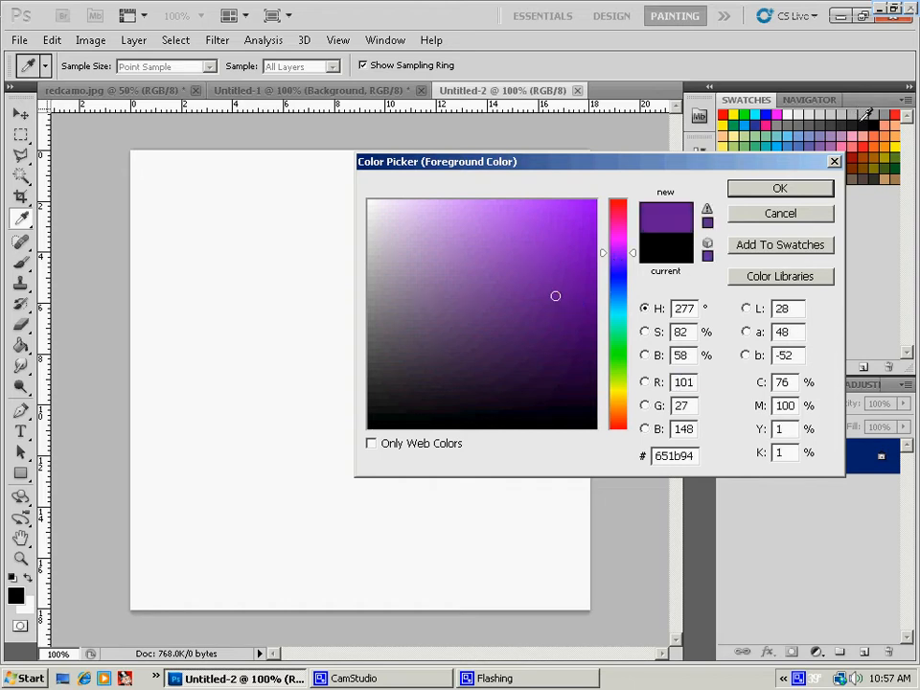
pyautogui.click(822, 194)
pyautogui.press('v')
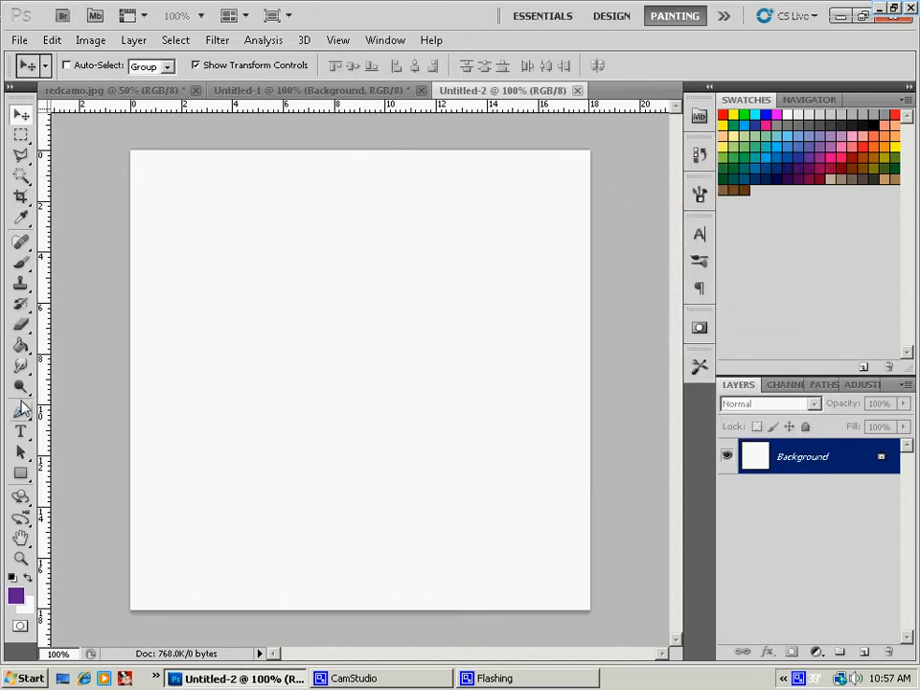
# - Set the Paint Bucket to fill with the foreground colour and fill the Background layer with purple
pyautogui.click(20, 345)
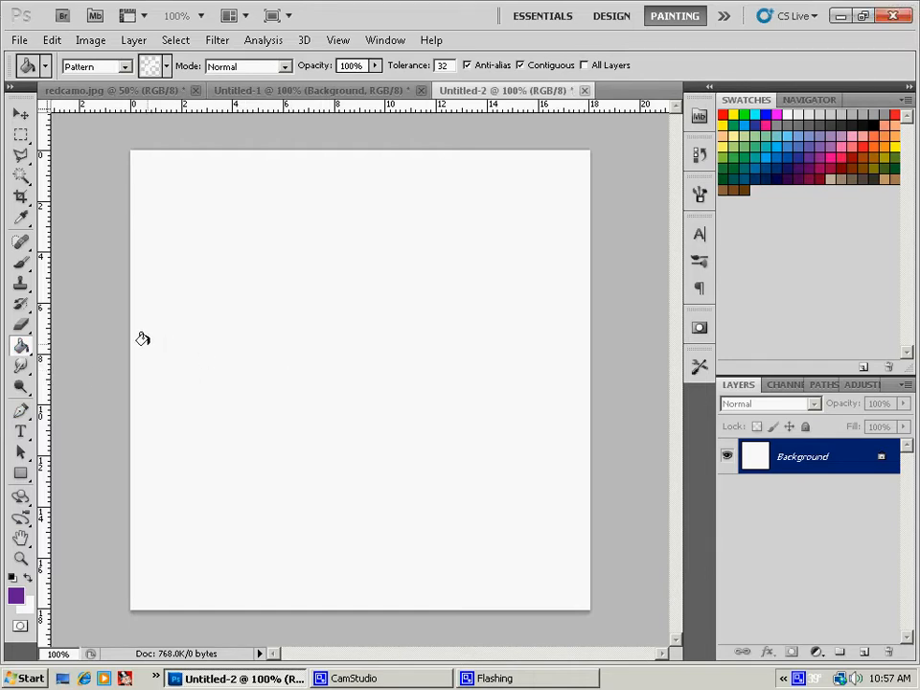
pyautogui.click(124, 66)
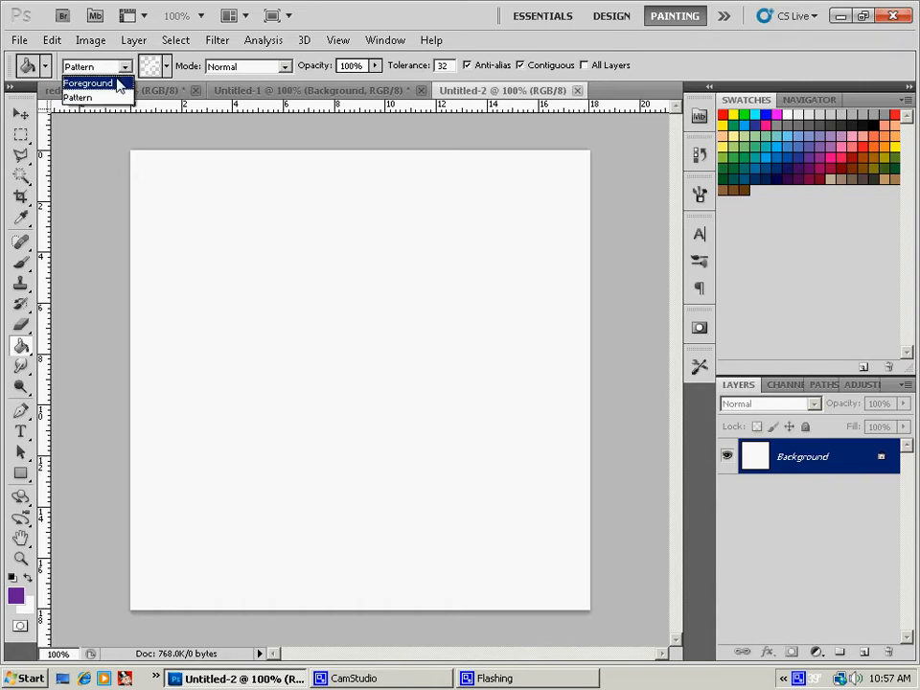
pyautogui.click(117, 83)
pyautogui.click(287, 291)
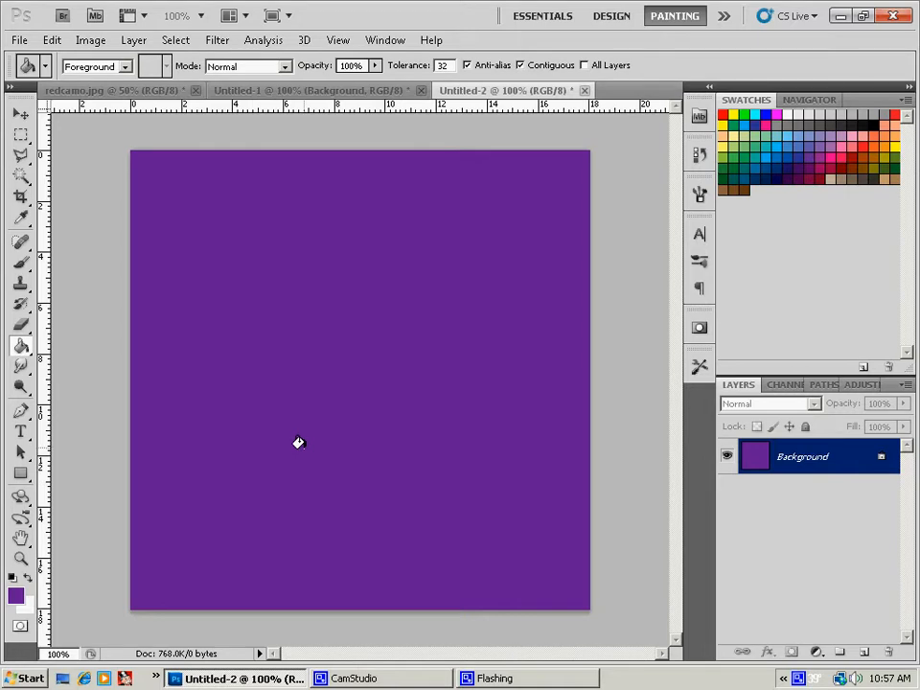
# - Apply the Texturizer filter to the Background with Sandstone texture, 80% scaling, relief 2 and top-left light
pyautogui.press('v')
pyautogui.click(217, 41)
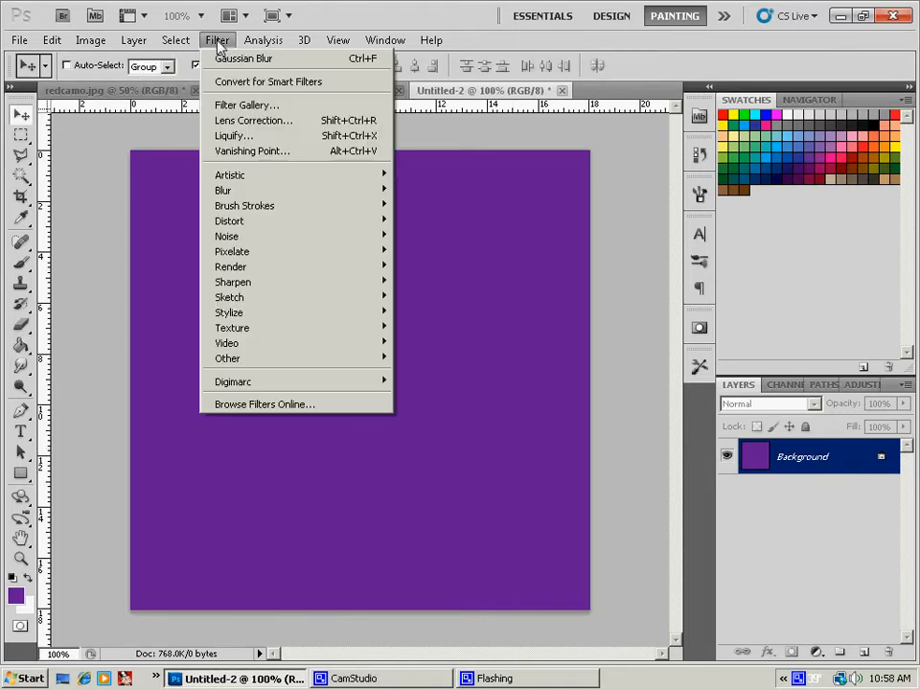
pyautogui.moveTo(252, 332)
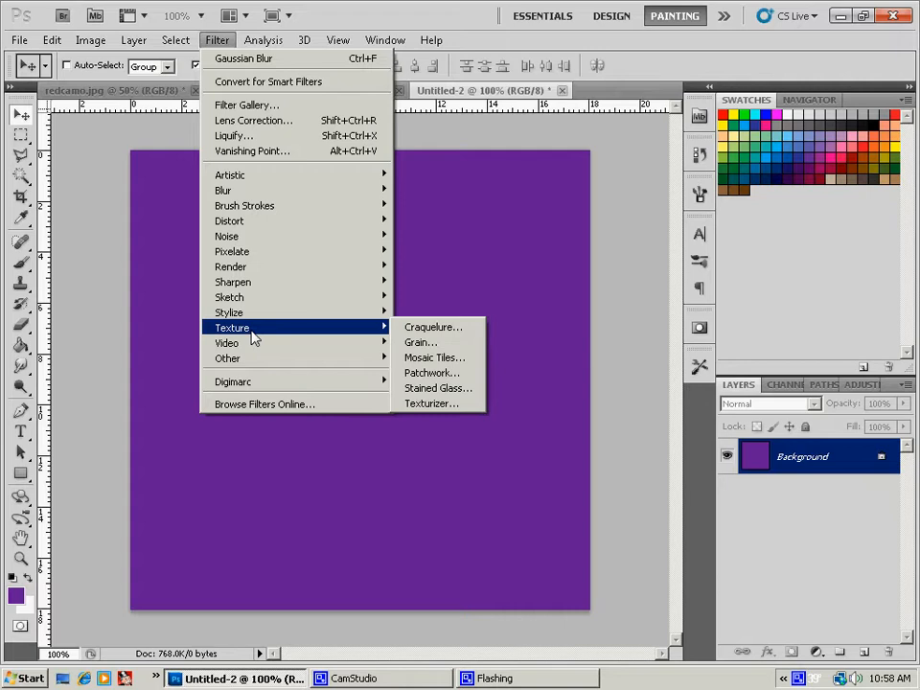
pyautogui.click(436, 403)
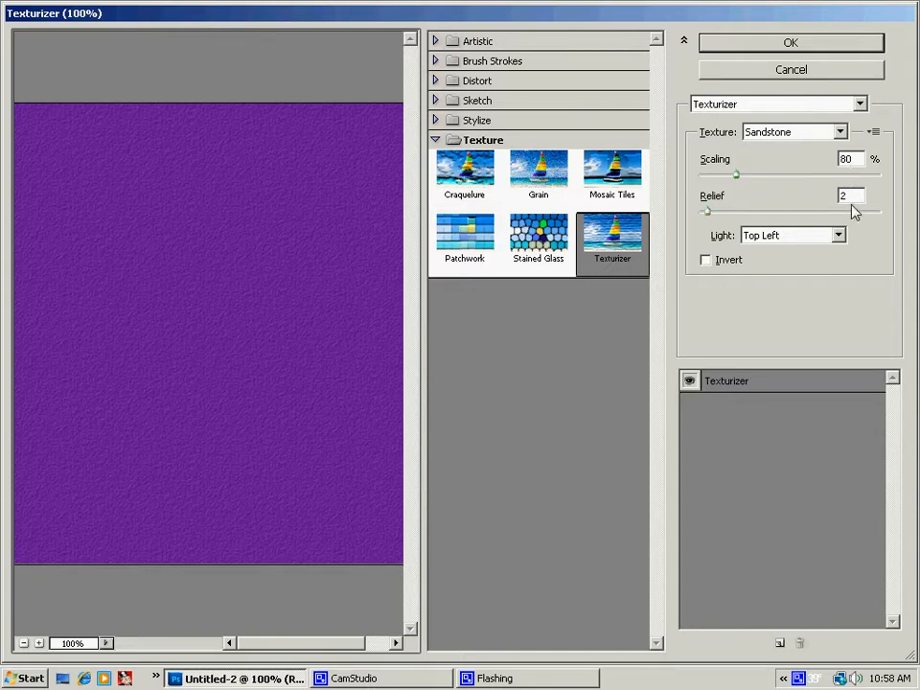
pyautogui.click(789, 45)
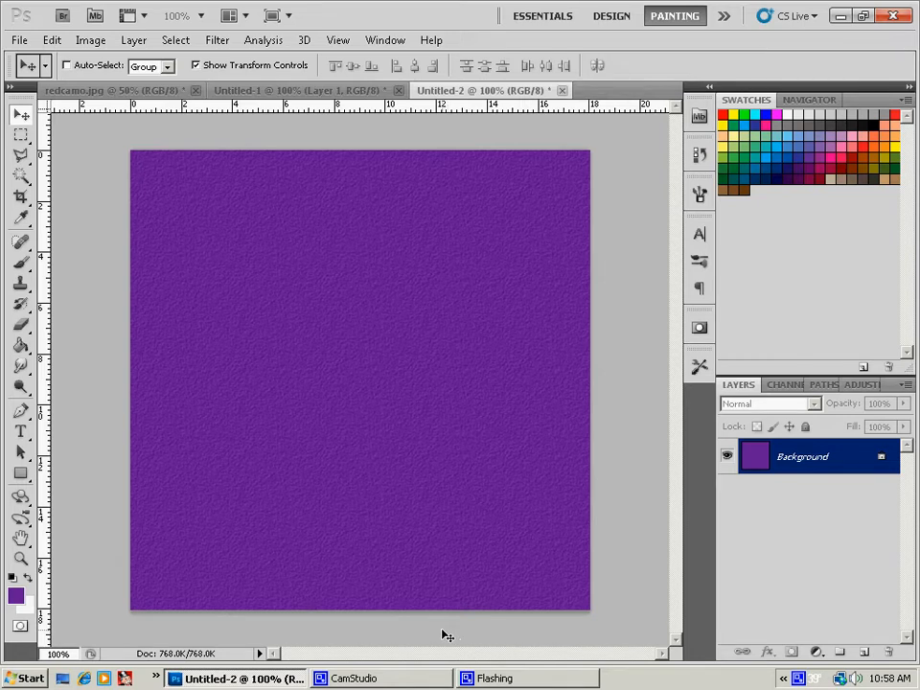
# - Add a new layer above the Background and fill it with the default black foreground colour
pyautogui.click(863, 653)
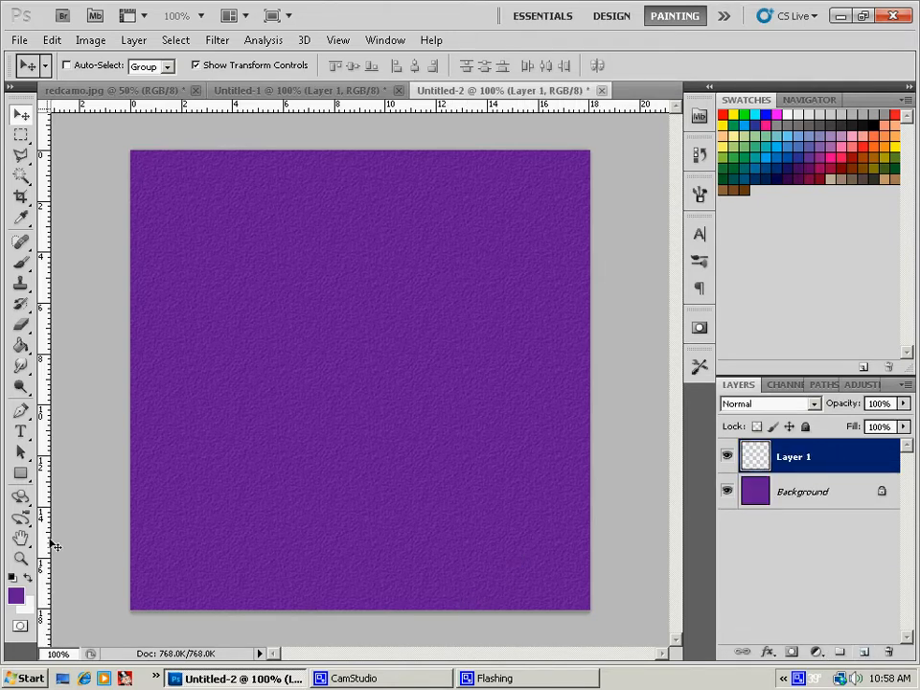
pyautogui.press('d')
pyautogui.click(21, 345)
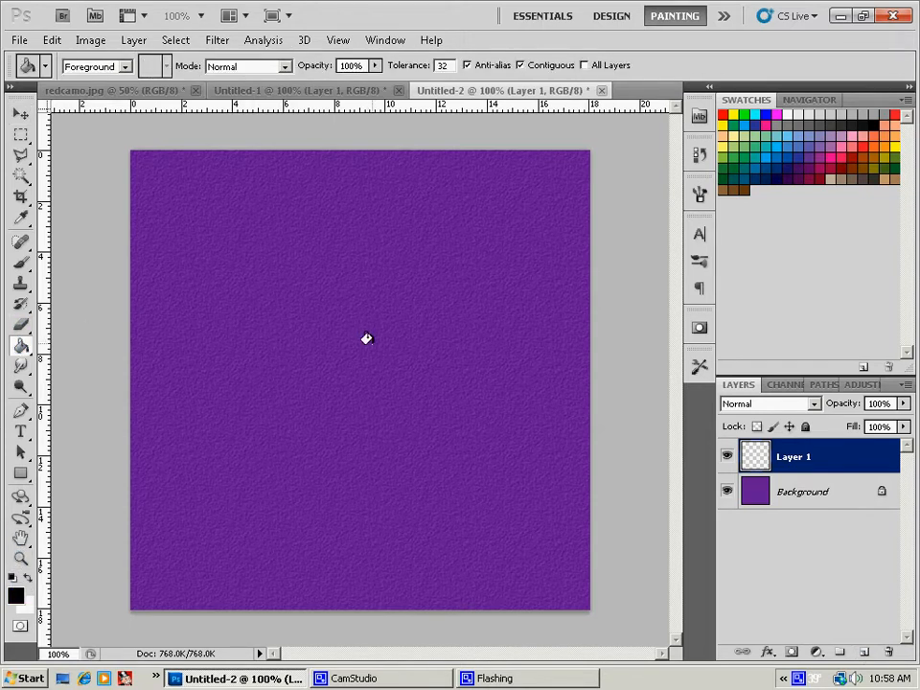
pyautogui.click(374, 351)
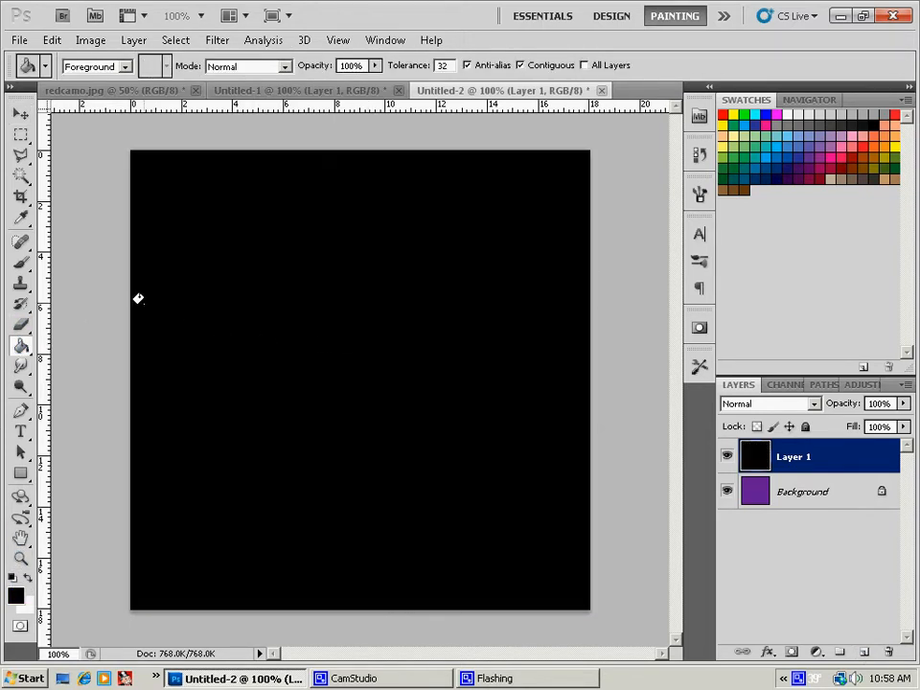
# - Apply Add Noise to the black layer with amount 15%, Uniform distribution and Monochromatic on
pyautogui.click(213, 42)
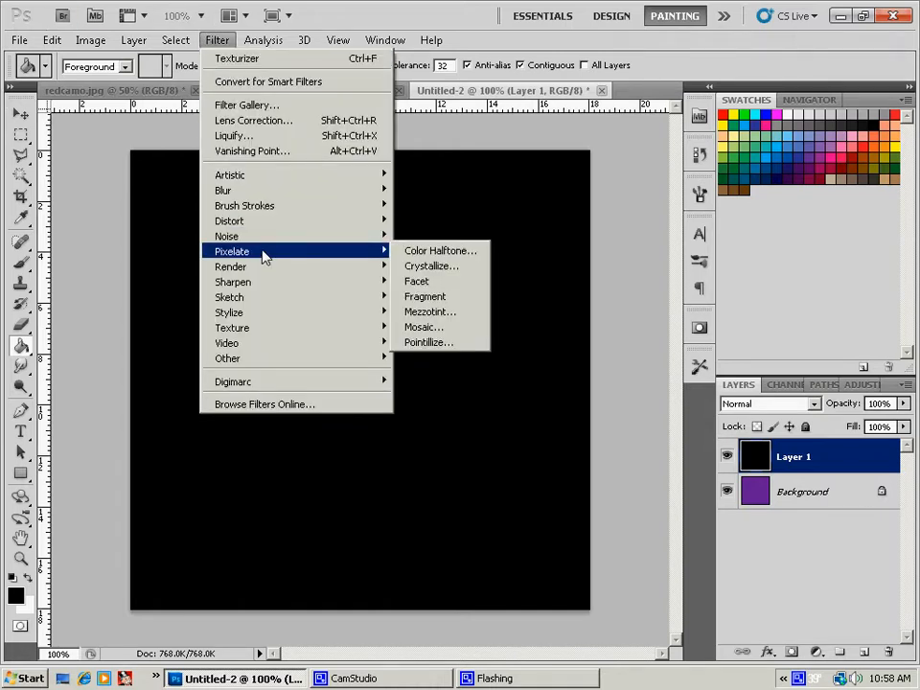
pyautogui.moveTo(264, 240)
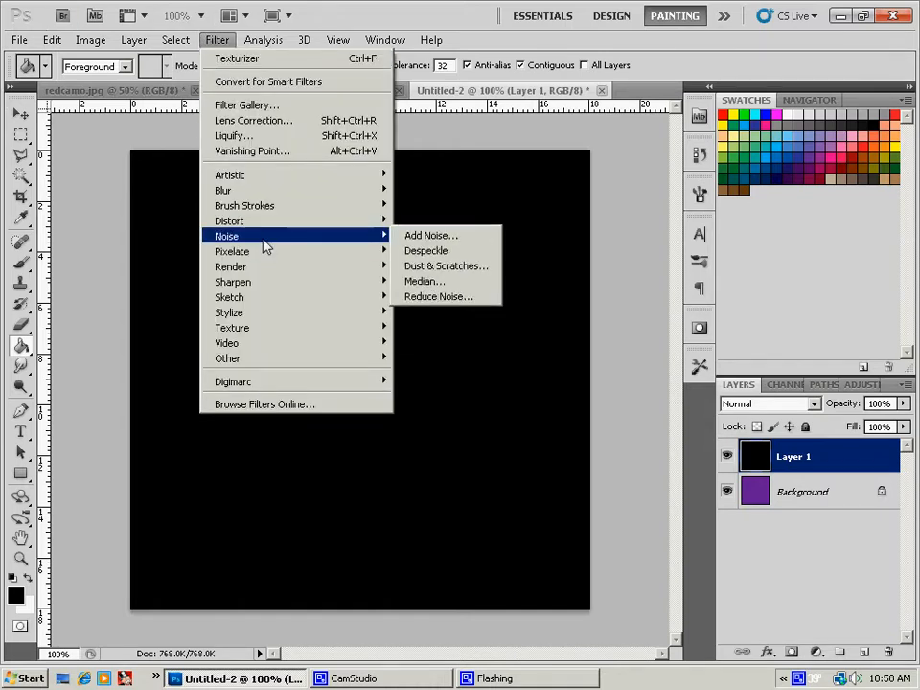
pyautogui.click(416, 240)
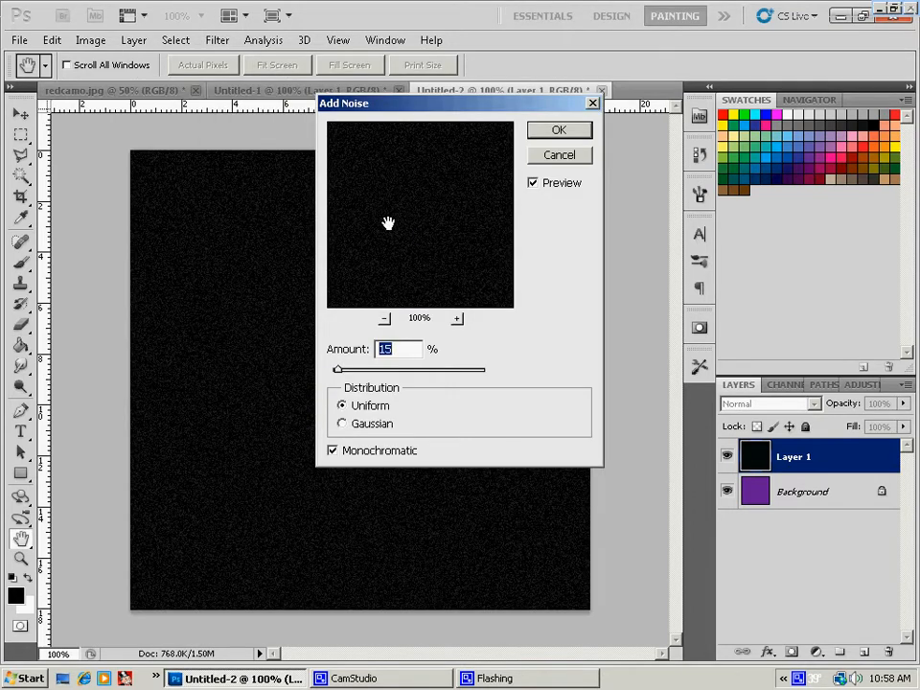
pyautogui.click(572, 136)
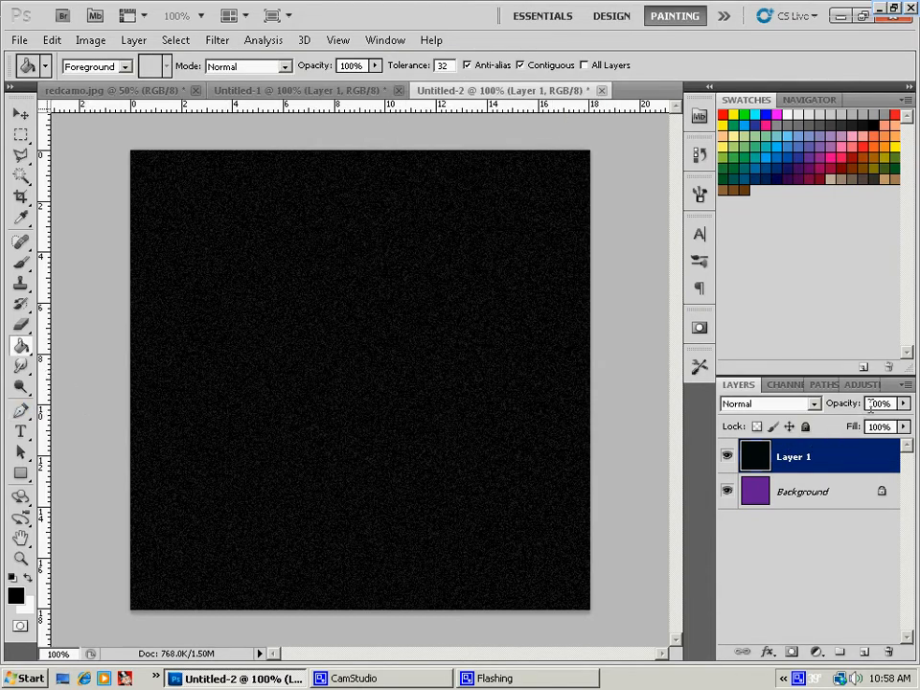
# - Set the opacity of the black noise layer to 60%
pyautogui.click(879, 402)
pyautogui.write('60')
pyautogui.press('Return')
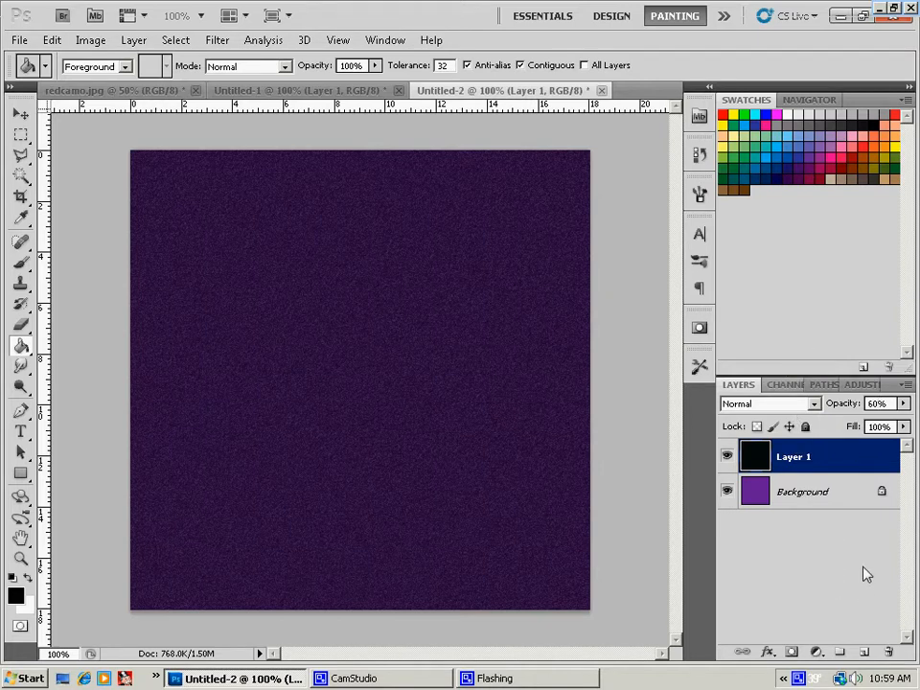
# - Create a new 4 by 4 pixel document with a white background
pyautogui.click(18, 40)
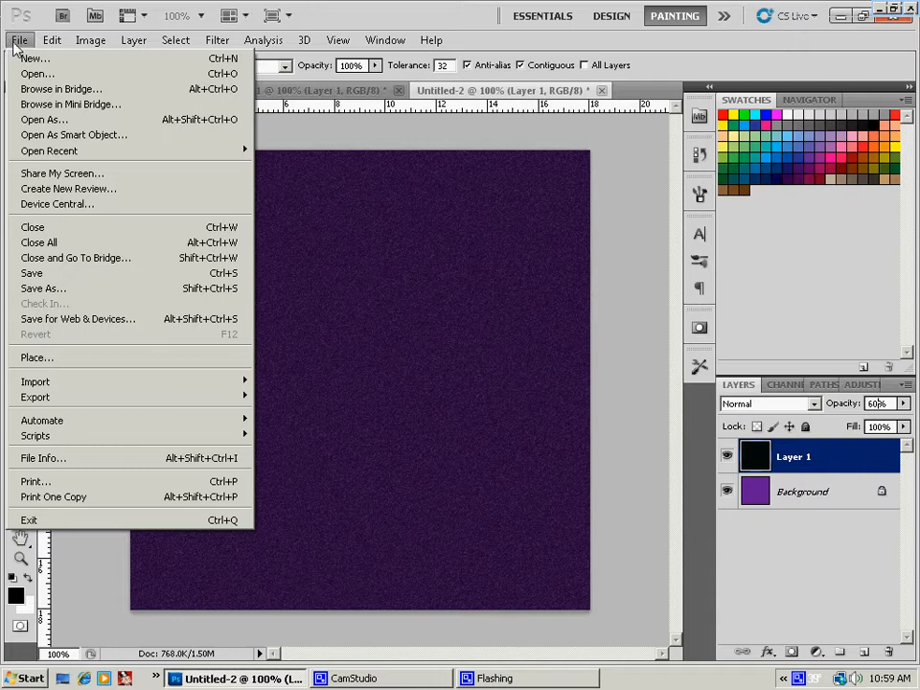
pyautogui.click(31, 59)
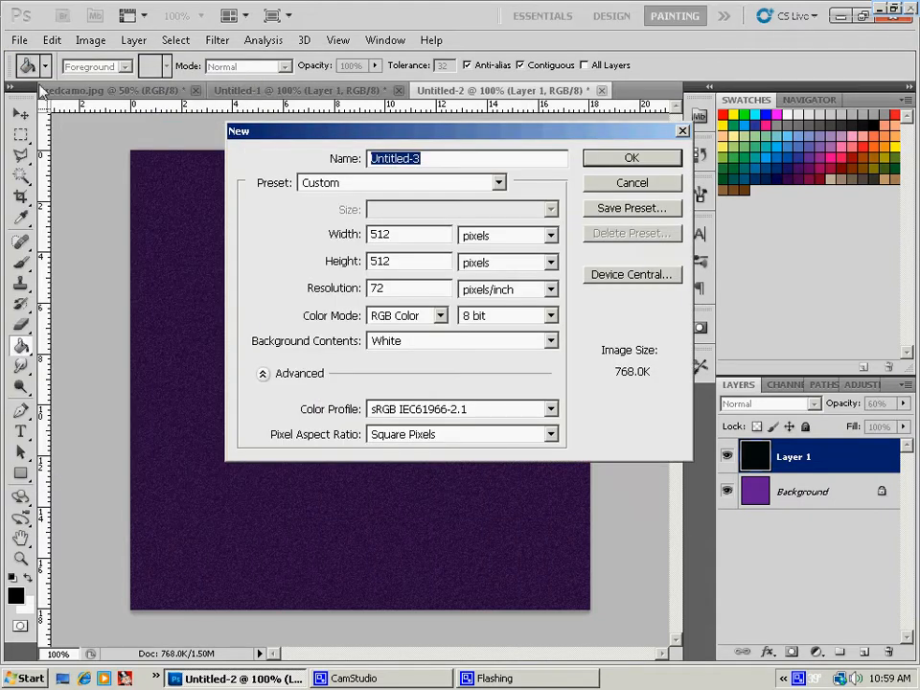
pyautogui.doubleClick(385, 233)
pyautogui.write('4')
pyautogui.doubleClick(384, 262)
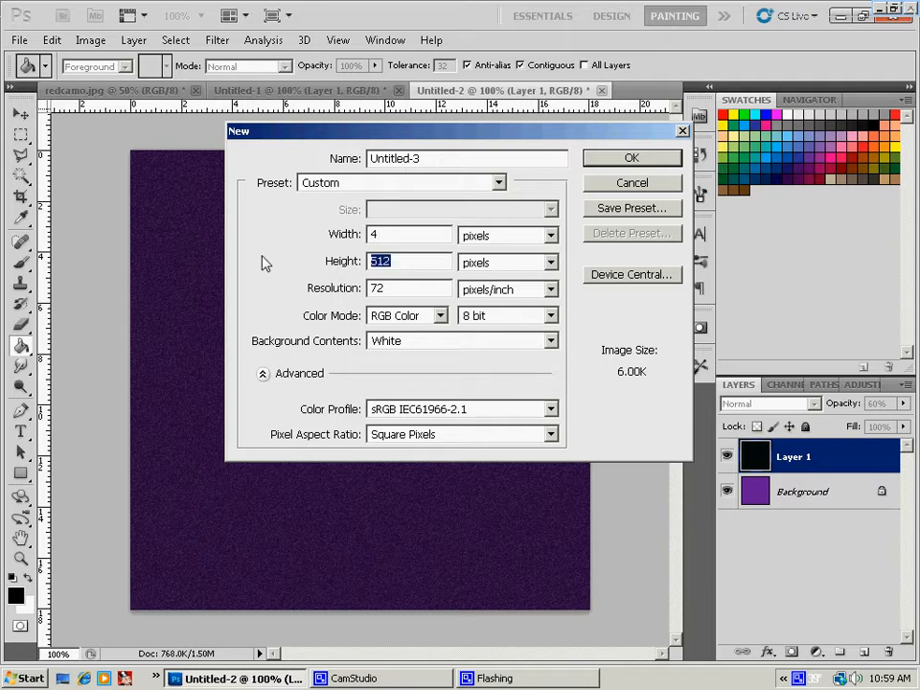
pyautogui.write('4')
pyautogui.click(676, 165)
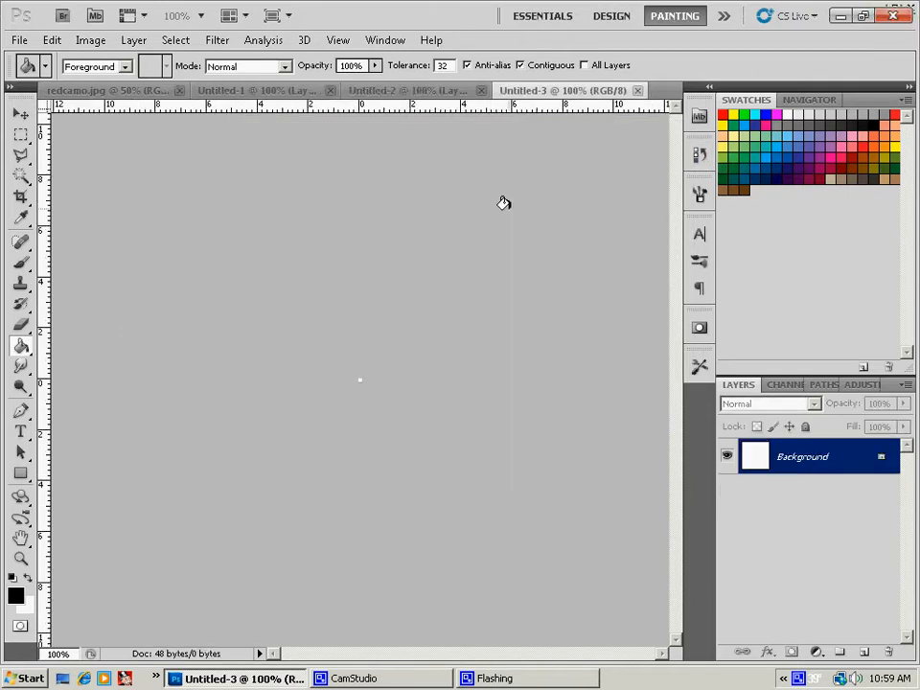
# - Cover the whole tiny canvas with a black rectangle shape
pyautogui.hotkey('ctrl', '+')
pyautogui.hotkey('ctrl', '+')
pyautogui.hotkey('ctrl', '+')
pyautogui.hotkey('ctrl', '+')
pyautogui.hotkey('ctrl', '+')
pyautogui.hotkey('ctrl', '+')
pyautogui.hotkey('ctrl', '+')
pyautogui.hotkey('ctrl', '+')
pyautogui.hotkey('ctrl', '+')
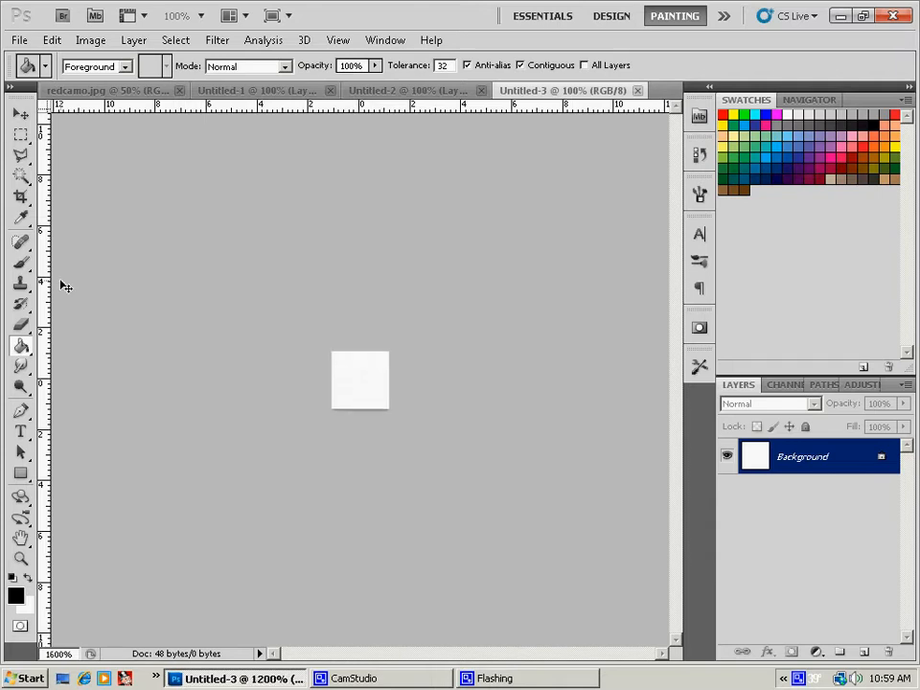
pyautogui.hotkey('ctrl', '+')
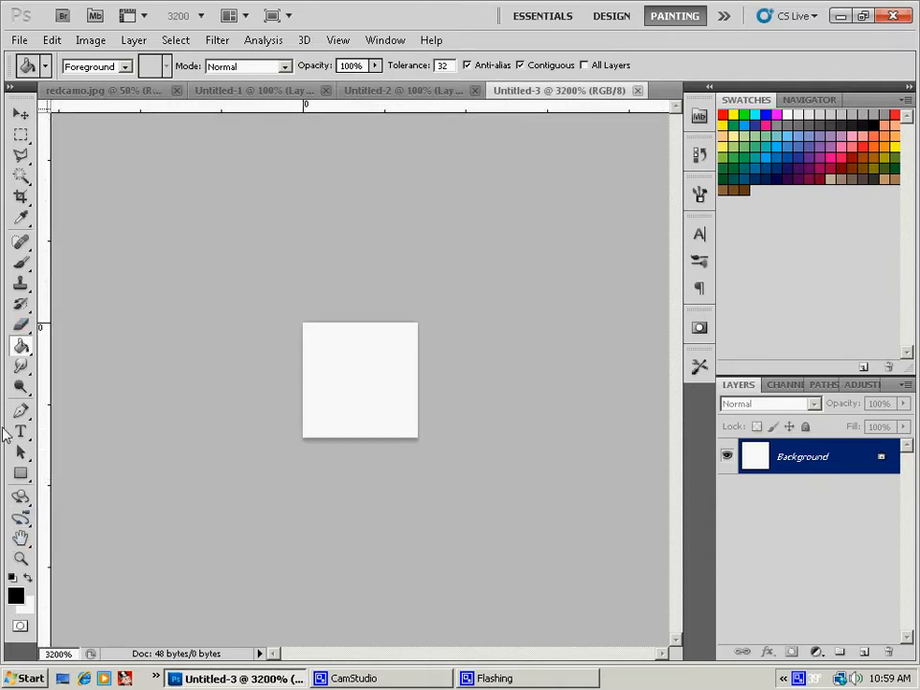
pyautogui.press('u')
pyautogui.moveTo(279, 301); pyautogui.dragTo(459, 483)
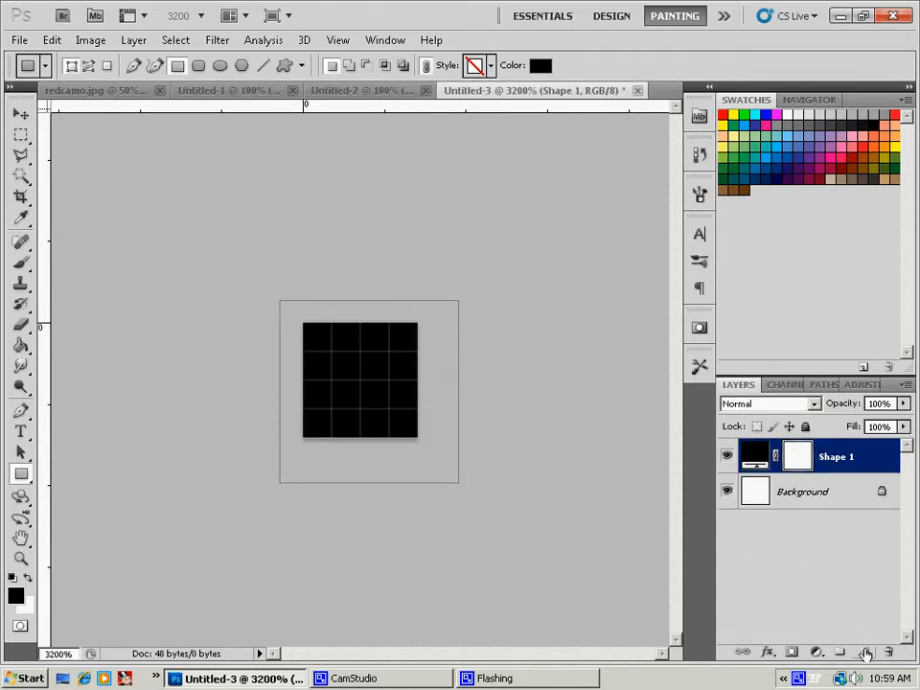
# - On a new layer, paint a diagonal of four white pixels with the 1 px Pencil from upper right to lower left
pyautogui.click(864, 652)
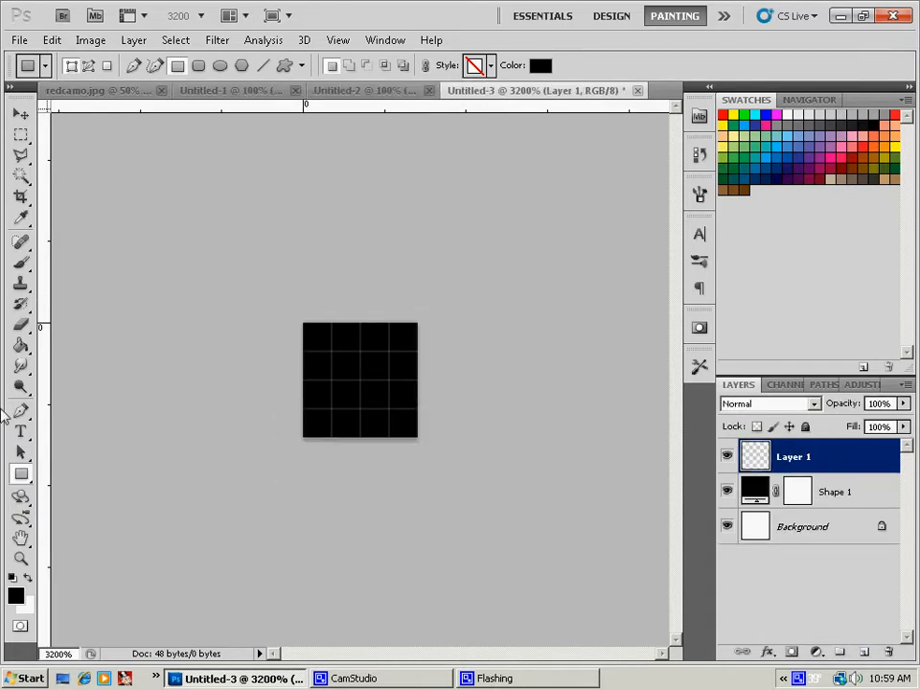
pyautogui.moveTo(20, 261); pyautogui.dragTo(84, 280)
pyautogui.click(27, 578)
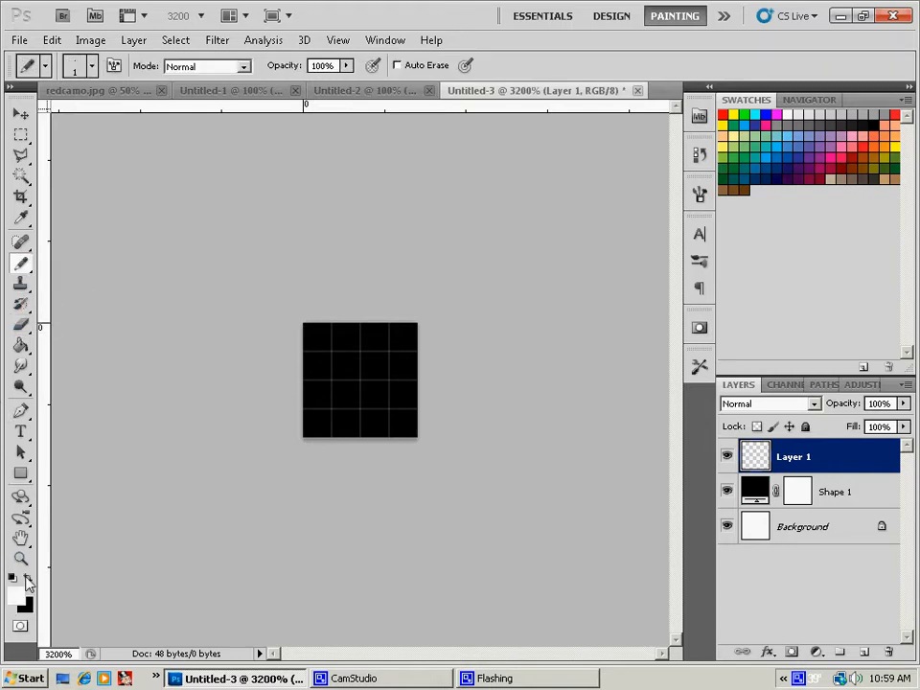
pyautogui.click(403, 335)
pyautogui.click(374, 362)
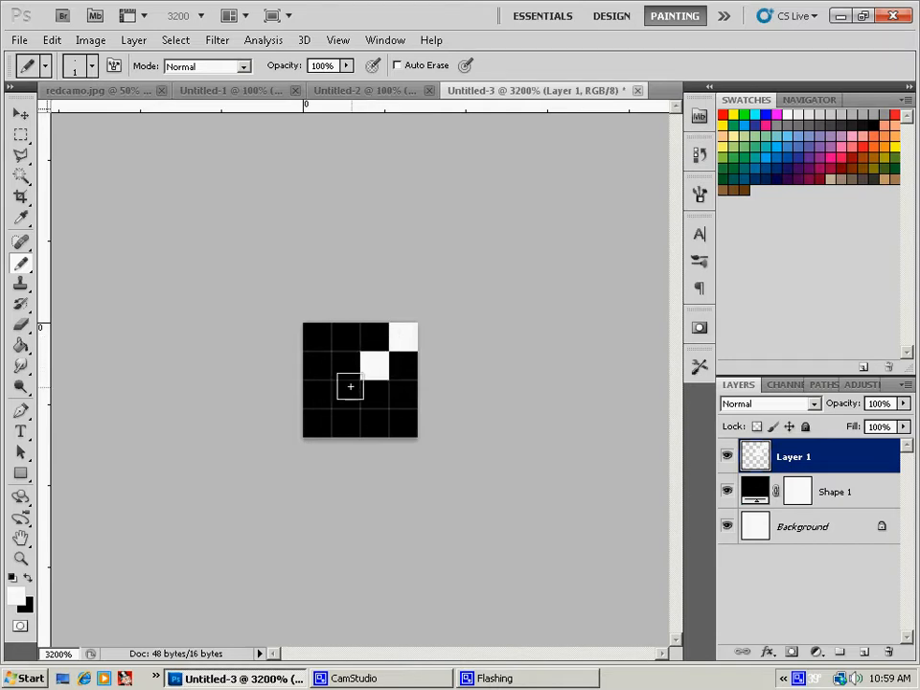
pyautogui.click(346, 392)
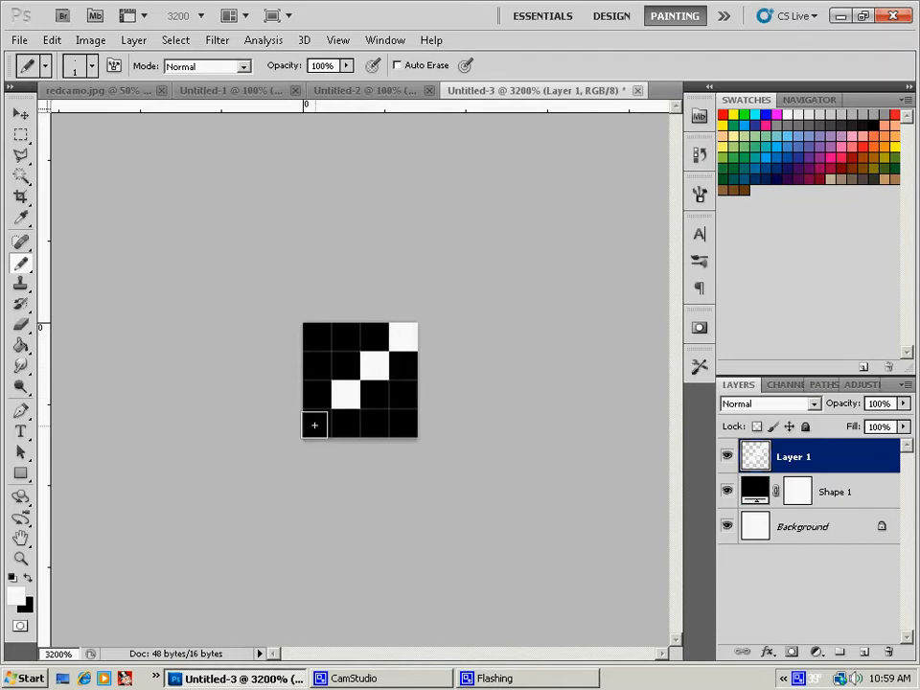
pyautogui.click(316, 423)
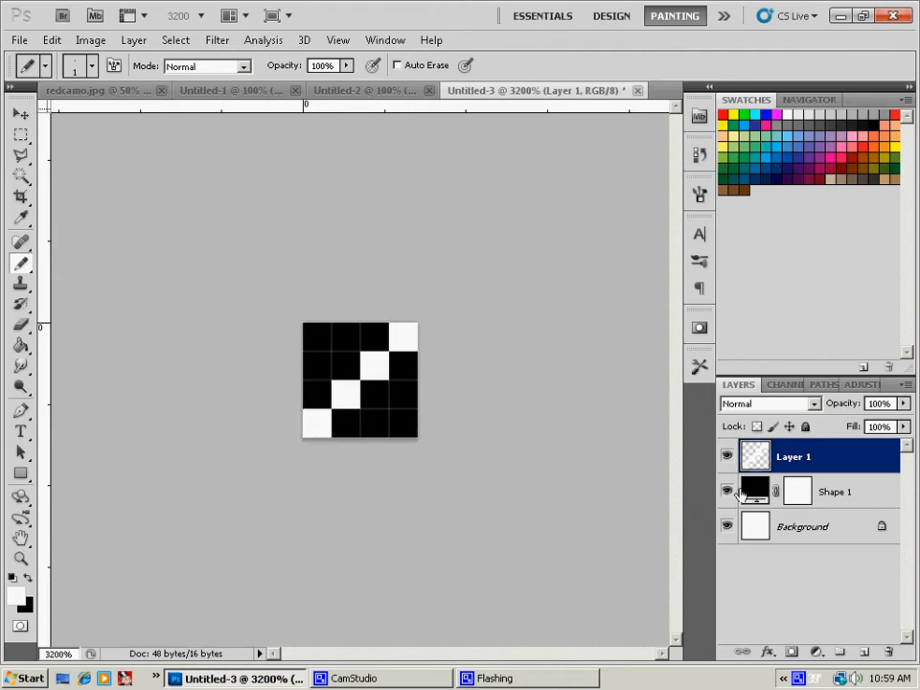
# - Hide the black shape and background layers, and define the white diagonal as a pattern named CamoSkewLine
pyautogui.click(726, 492)
pyautogui.click(726, 526)
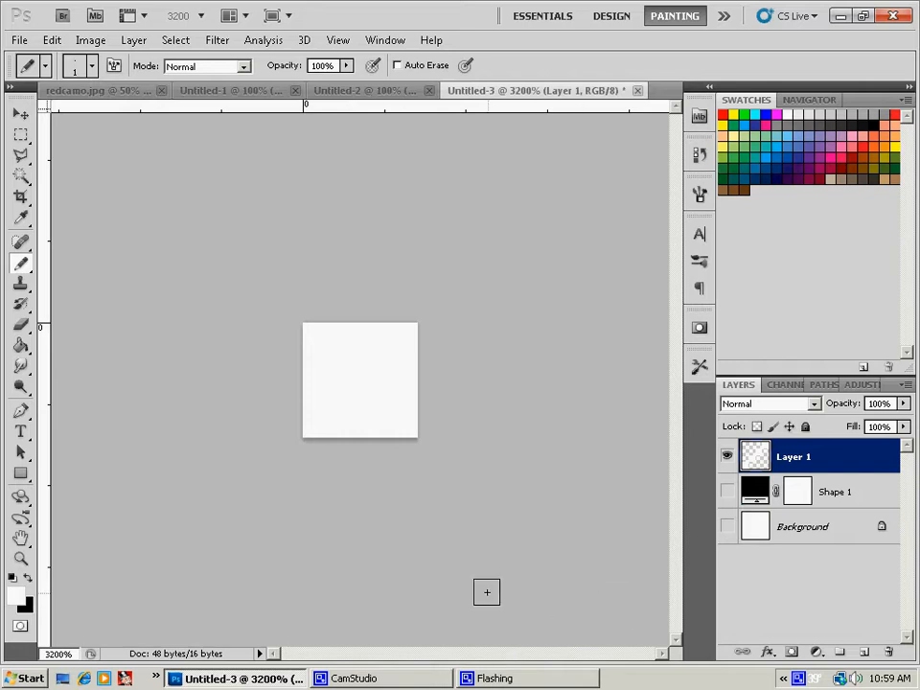
pyautogui.click(51, 40)
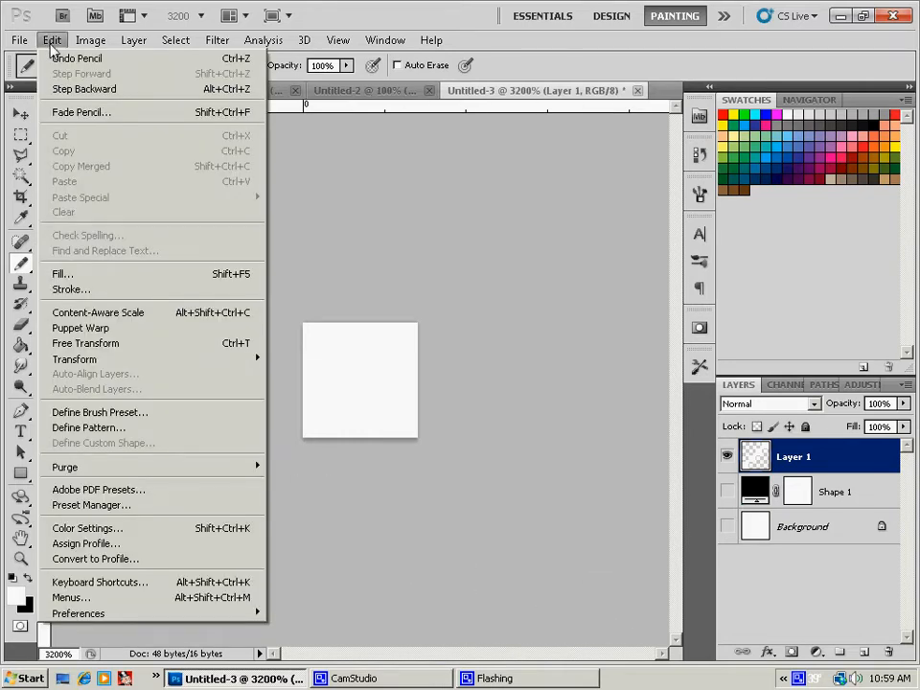
pyautogui.click(124, 427)
pyautogui.write('CamoSk')
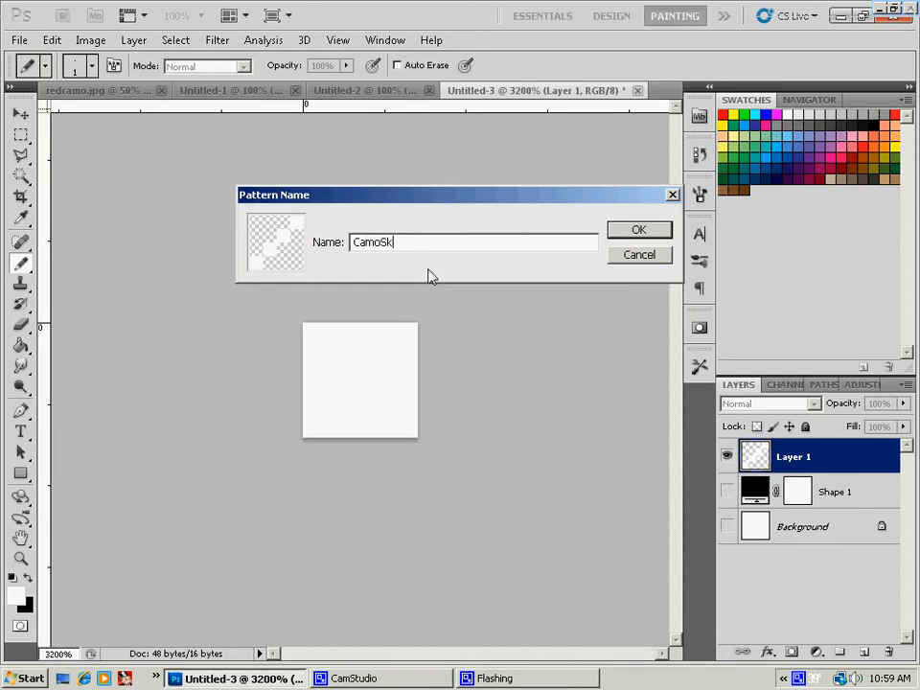
pyautogui.write('ewLine')
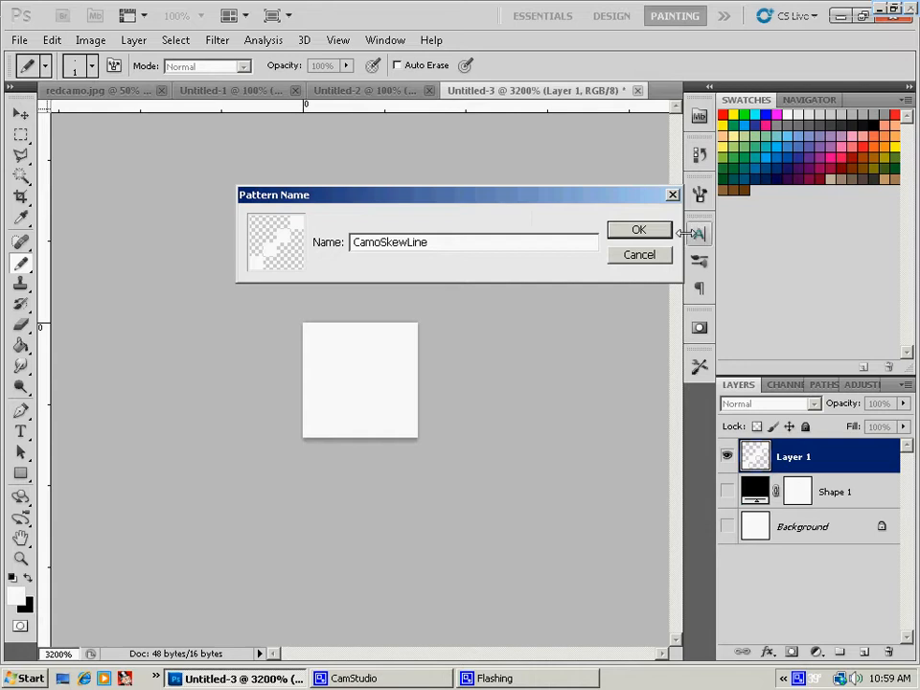
pyautogui.click(656, 232)
# - Close the tiny document without saving and fill a new layer of the purple texture with the CamoSkewLine pattern using the Paint Bucket
pyautogui.click(635, 91)
pyautogui.click(462, 263)
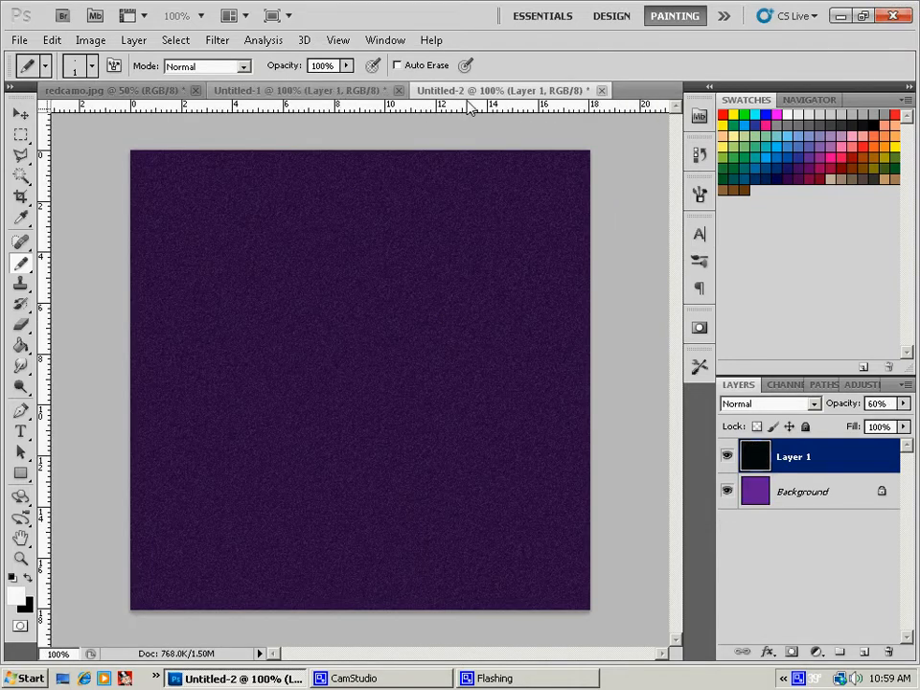
pyautogui.click(863, 652)
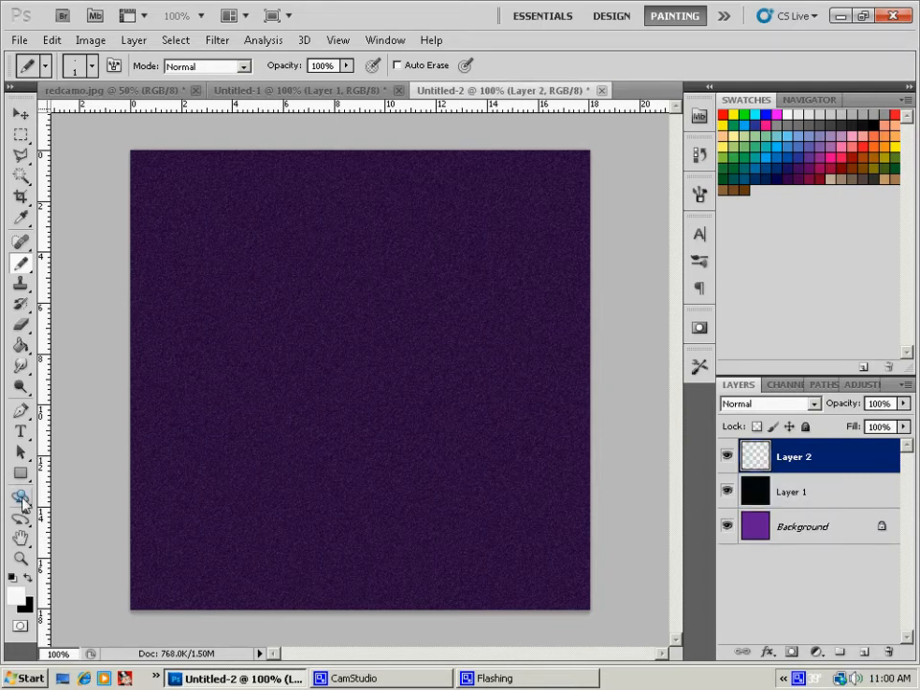
pyautogui.click(21, 346)
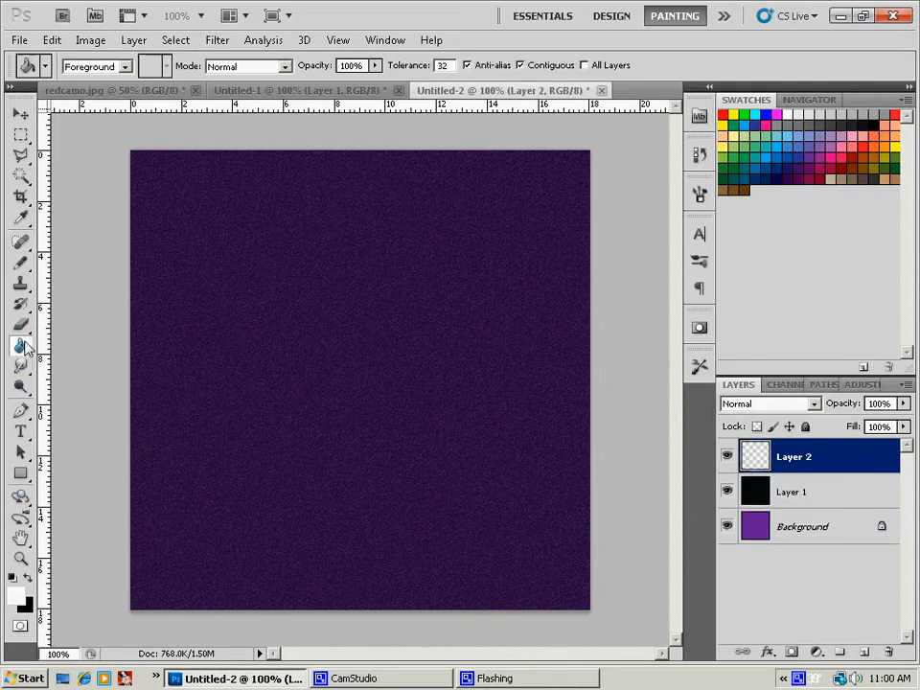
pyautogui.click(126, 67)
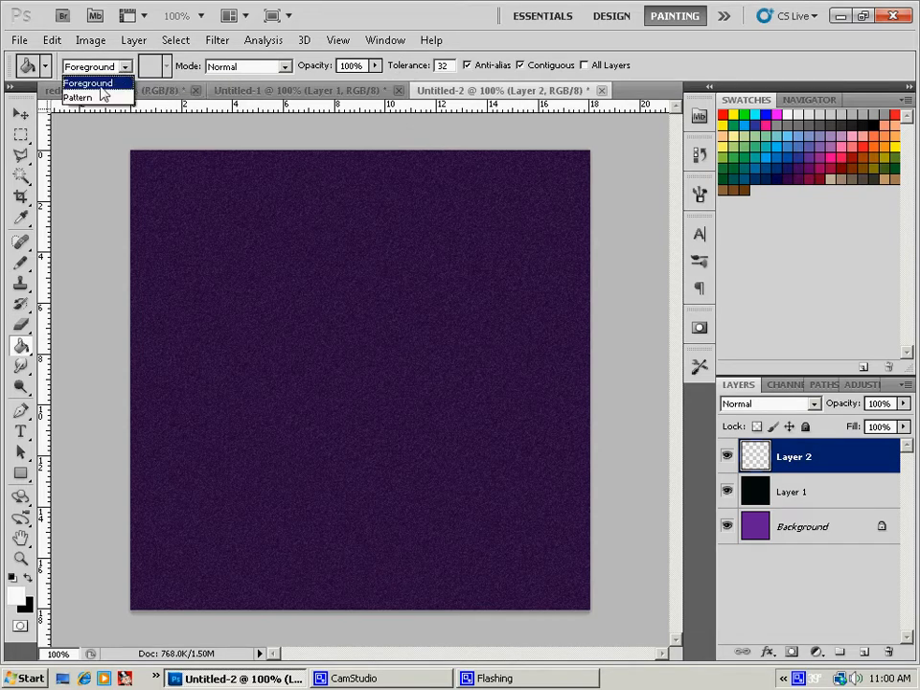
pyautogui.click(100, 95)
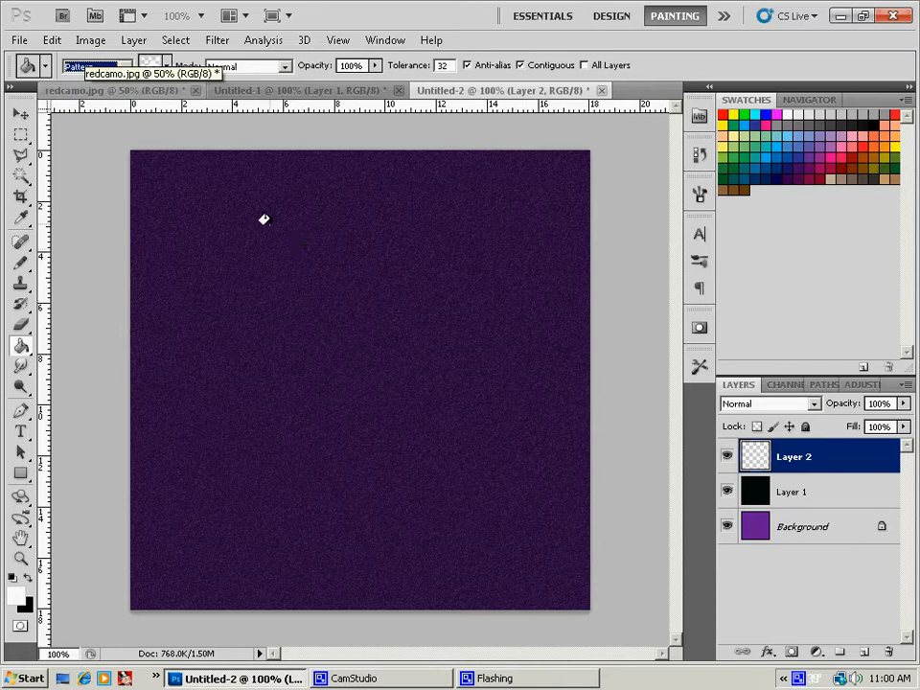
pyautogui.click(153, 65)
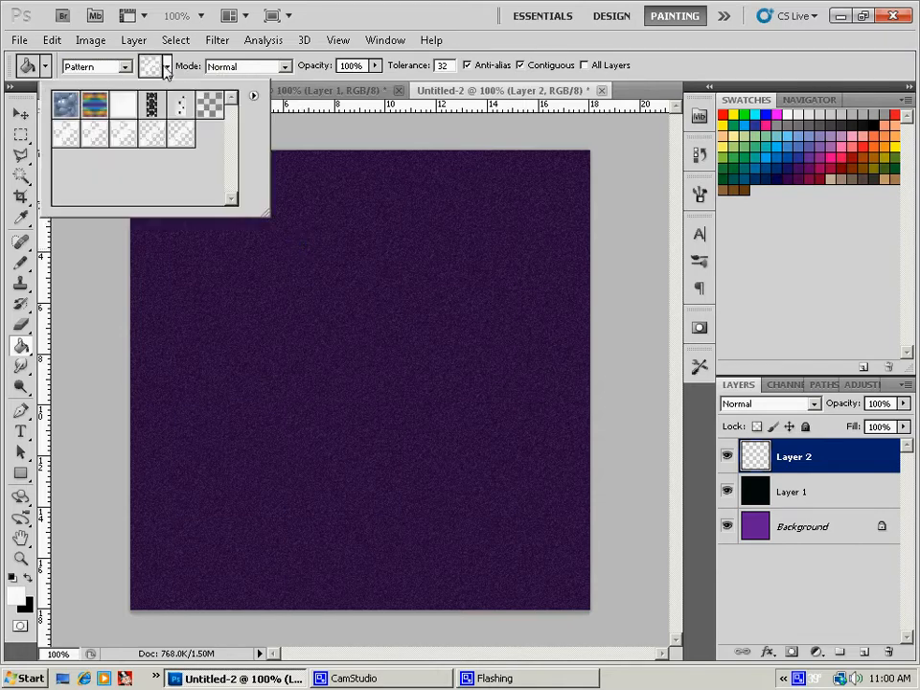
pyautogui.doubleClick(180, 137)
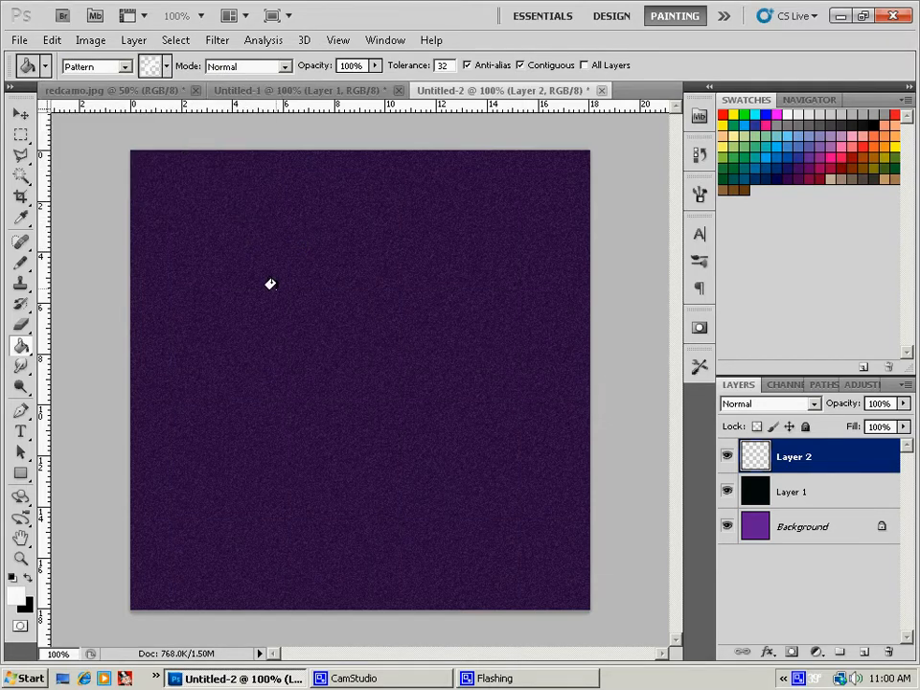
pyautogui.click(270, 285)
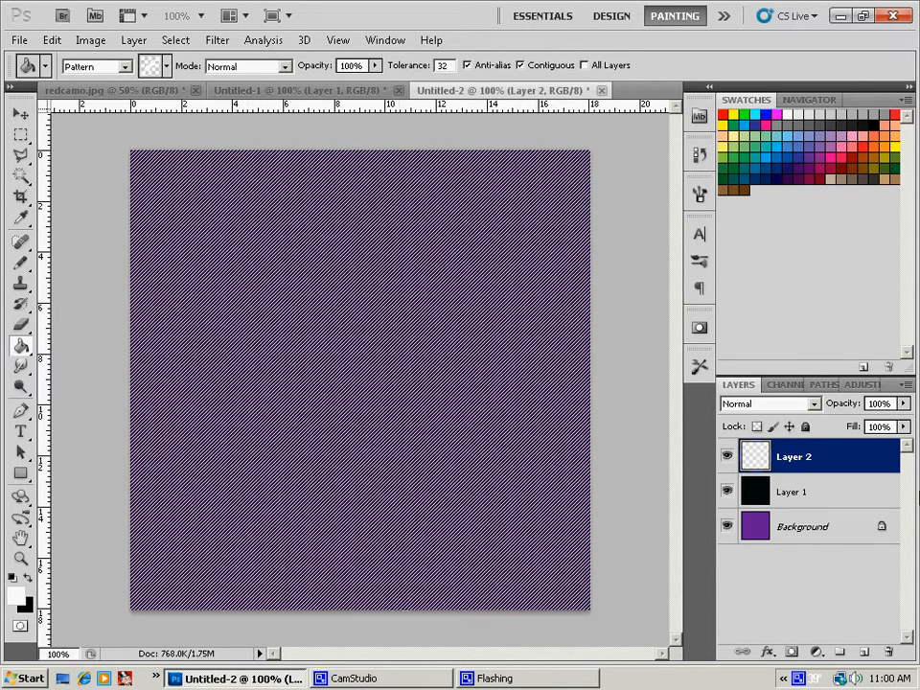
# - Set the opacity of the diagonal-line pattern layer to 21%
pyautogui.click(903, 403)
pyautogui.moveTo(904, 422); pyautogui.dragTo(833, 428)
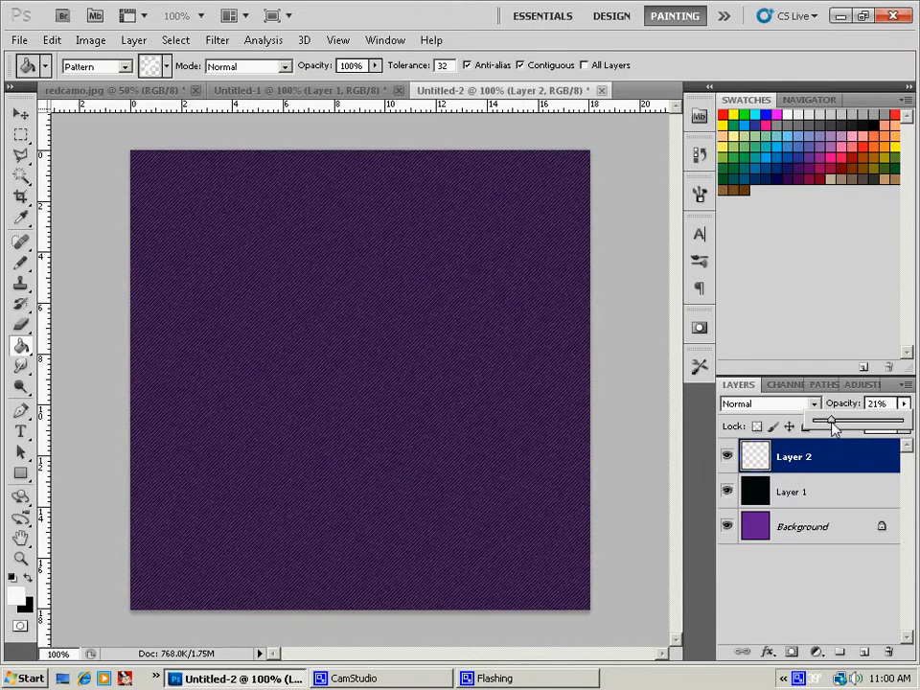
pyautogui.click(473, 8)
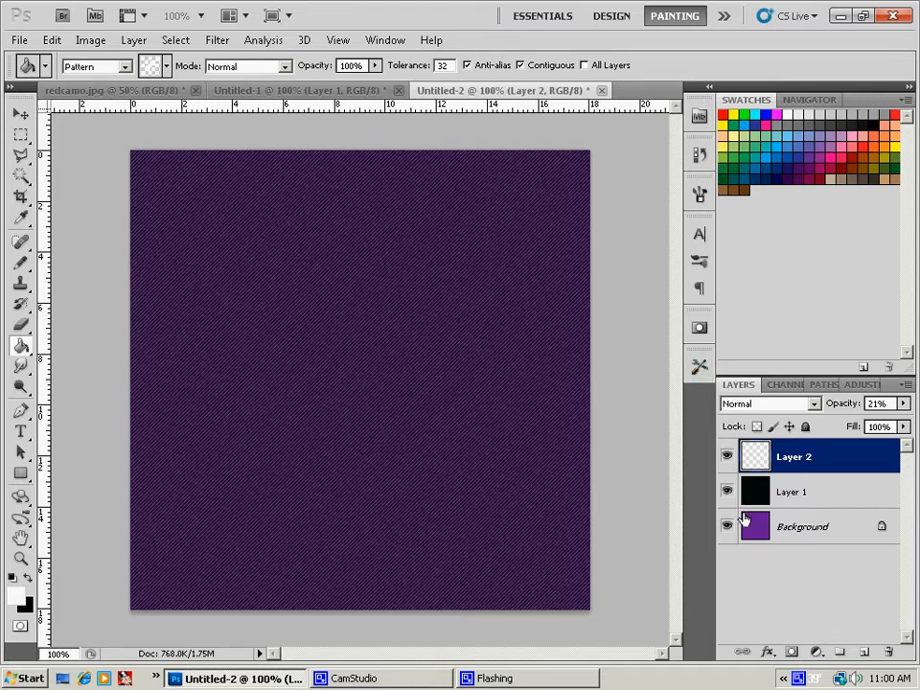
# - Add a new layer above the line pattern and render black-and-white Clouds on it
pyautogui.click(863, 653)
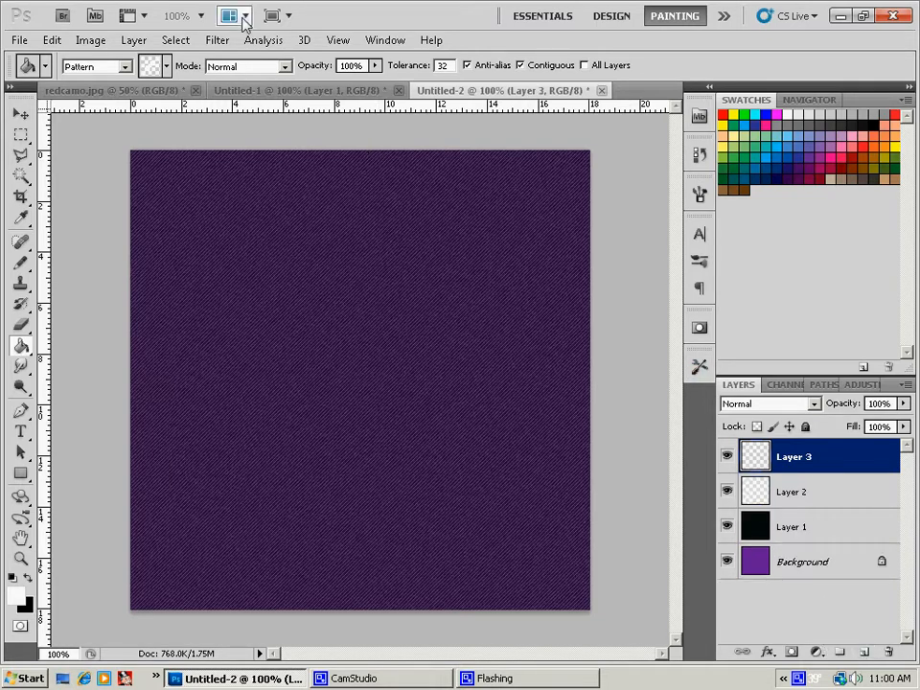
pyautogui.click(211, 44)
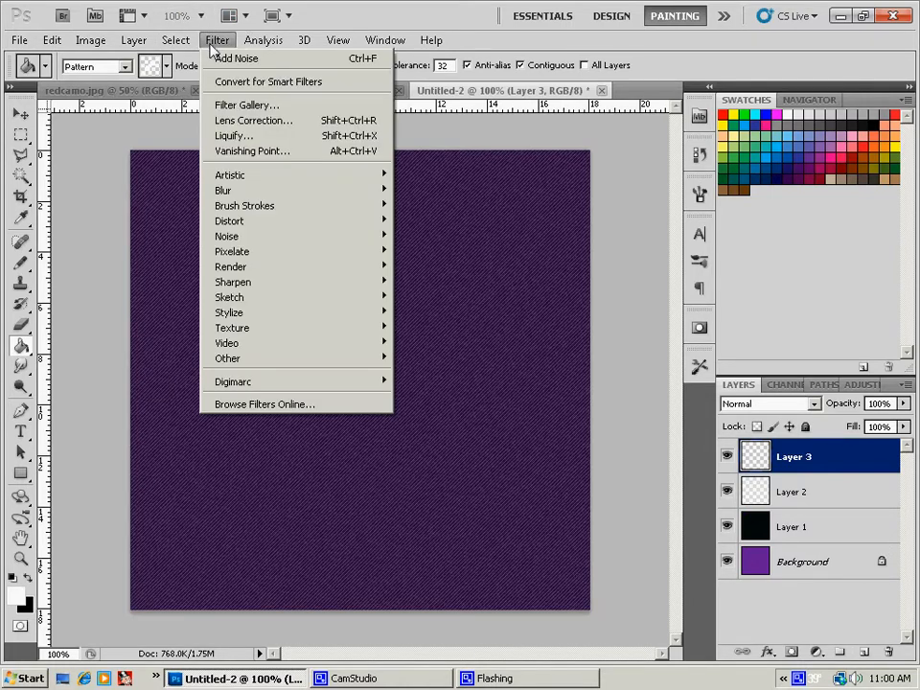
pyautogui.moveTo(222, 266)
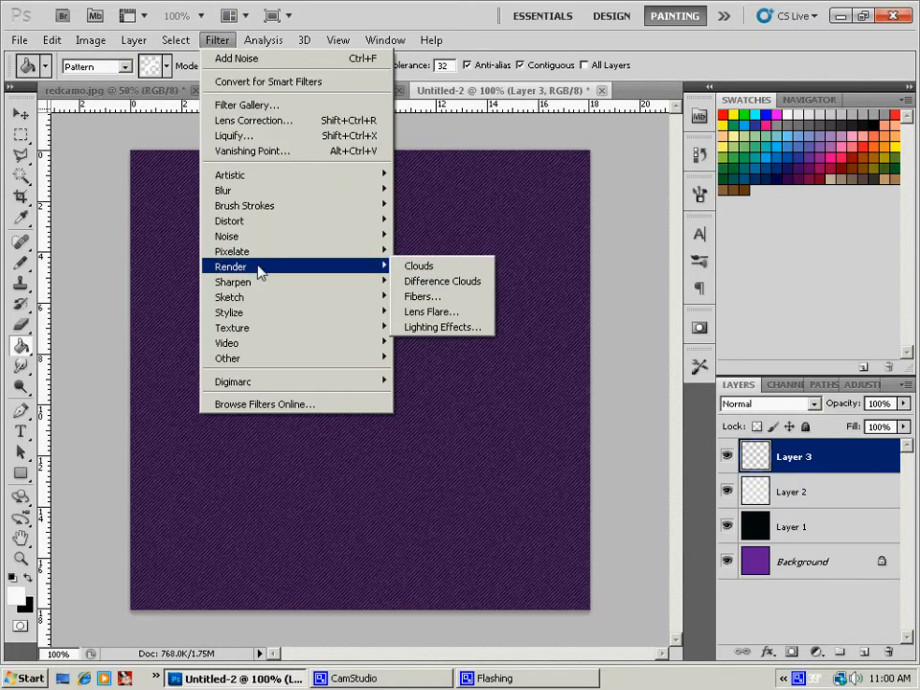
pyautogui.click(419, 267)
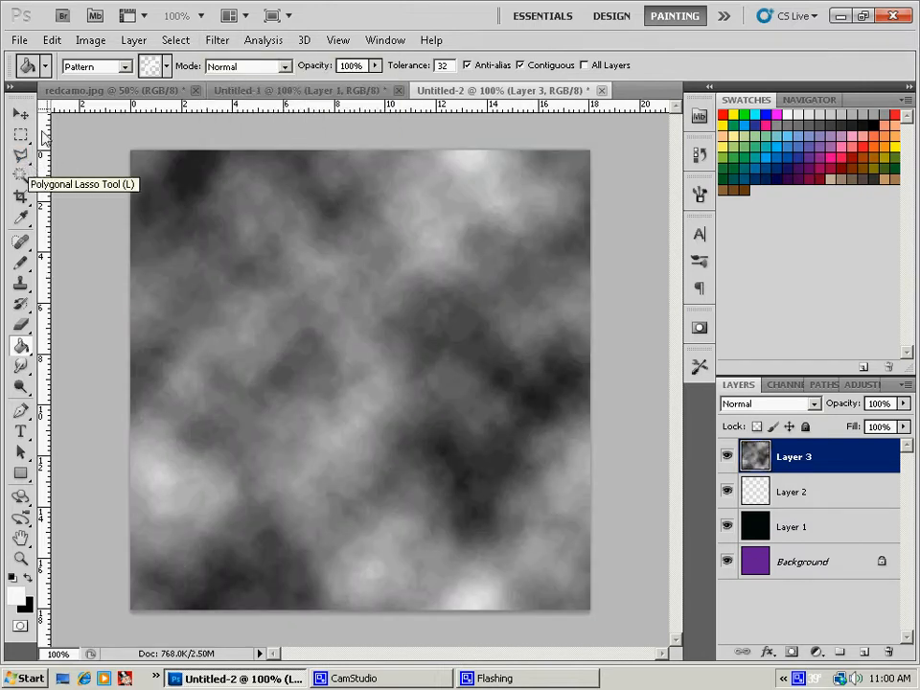
# - Apply a Threshold adjustment at level 122 to the clouds layer
pyautogui.click(133, 40)
pyautogui.moveTo(97, 42)
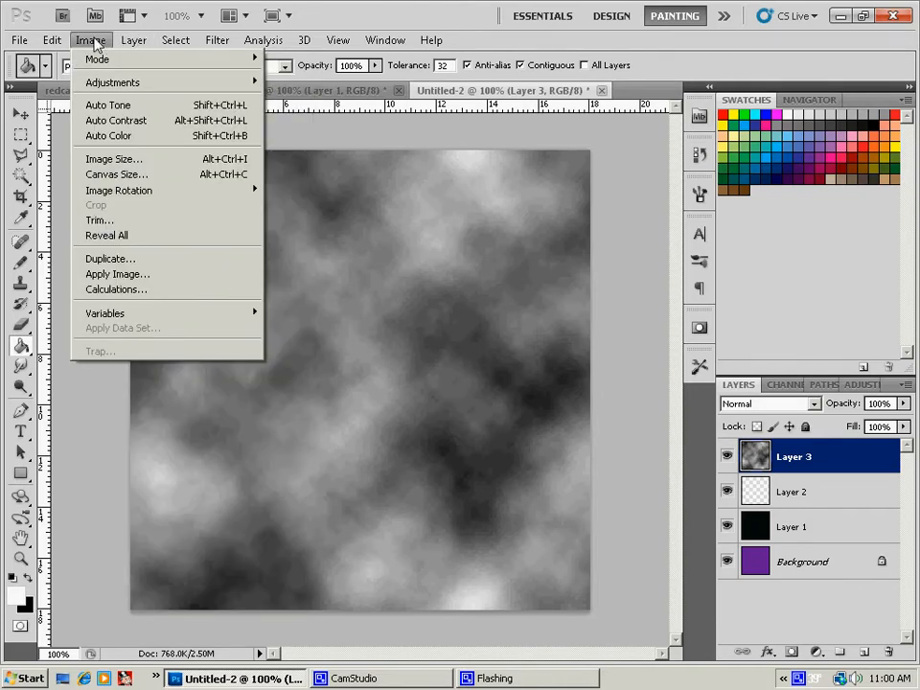
pyautogui.moveTo(100, 86)
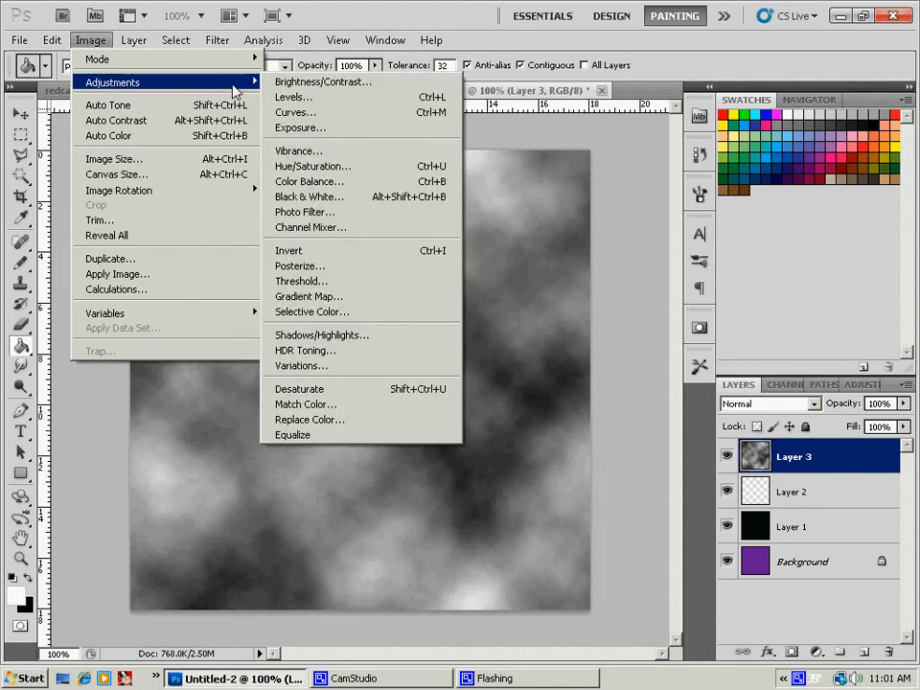
pyautogui.click(307, 281)
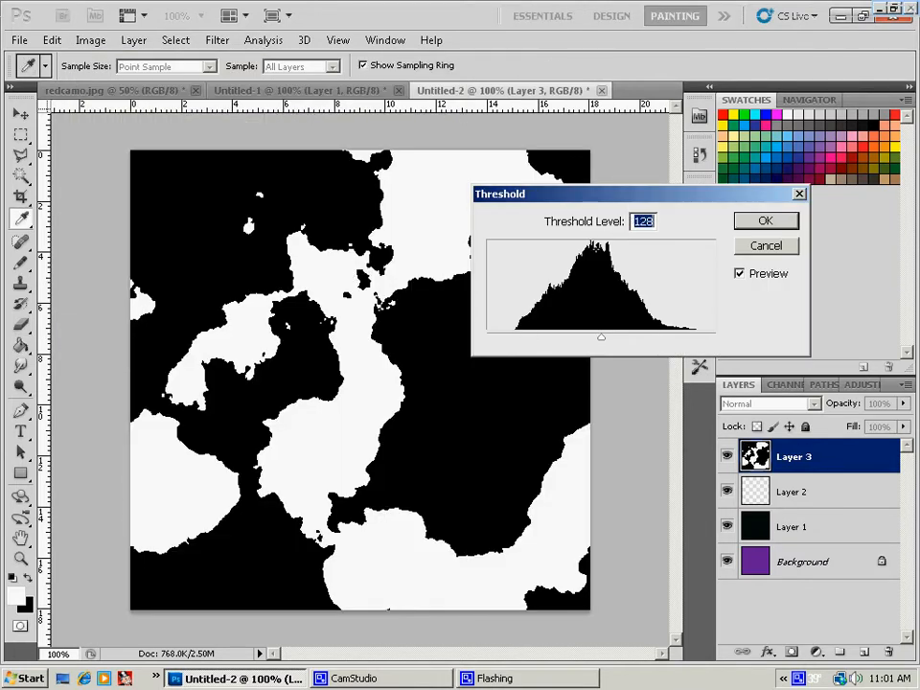
pyautogui.moveTo(612, 199); pyautogui.dragTo(737, 186)
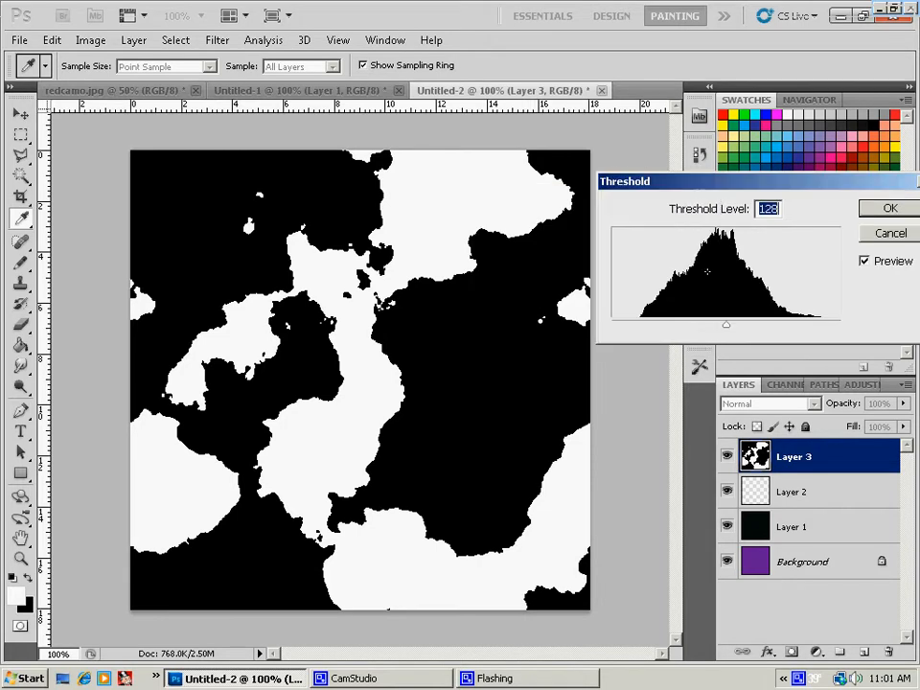
pyautogui.moveTo(729, 331)
pyautogui.mouseDown()
pyautogui.moveTo(702, 332)
pyautogui.moveTo(720, 328)
pyautogui.mouseUp()
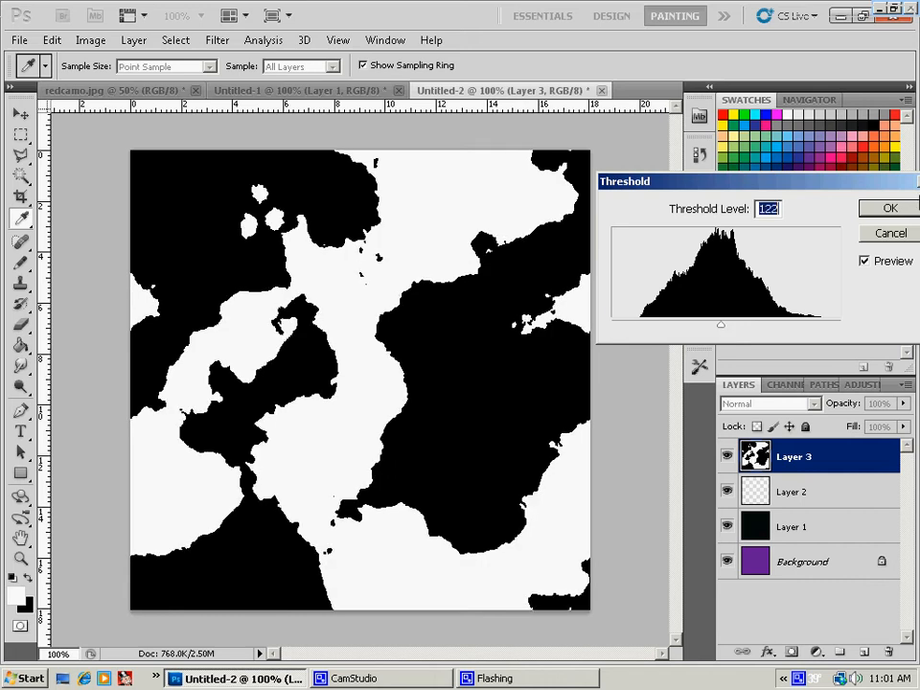
pyautogui.click(890, 209)
pyautogui.press('g')
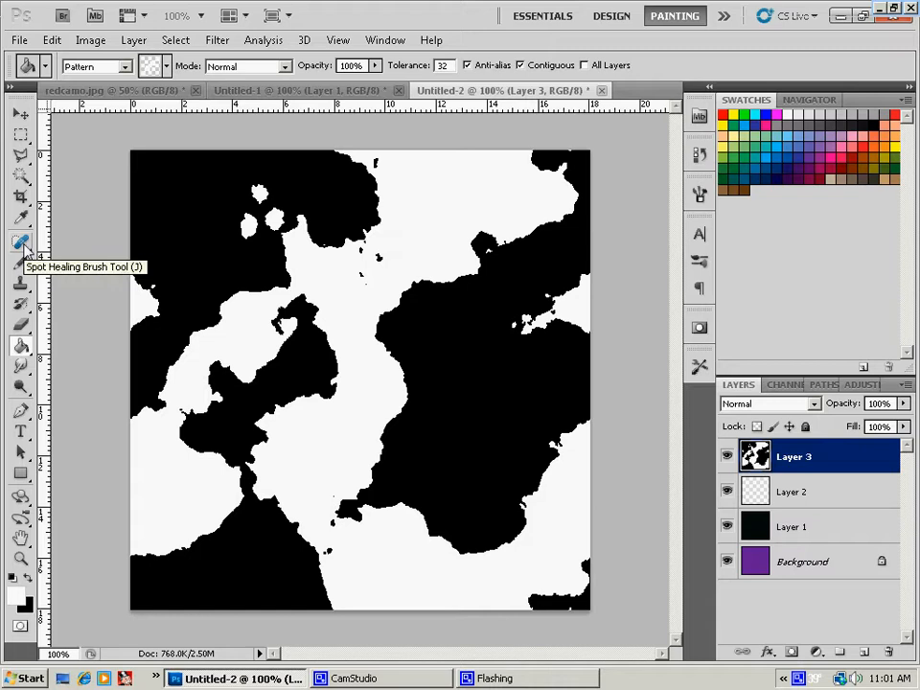
# - Soften the black-and-white patches with a Gaussian Blur of 5.0 pixels radius
pyautogui.click(219, 43)
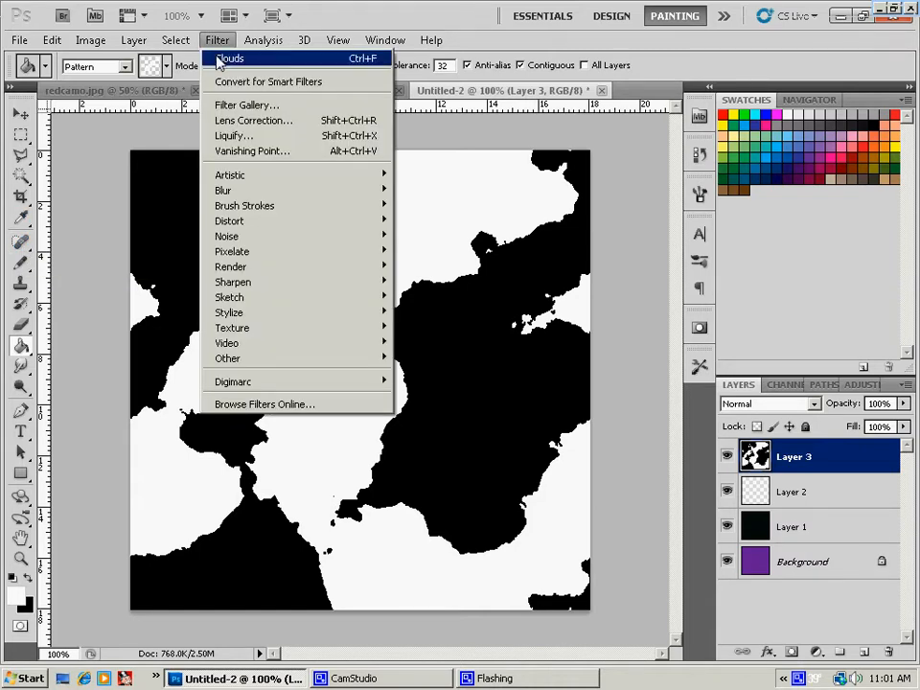
pyautogui.moveTo(242, 192)
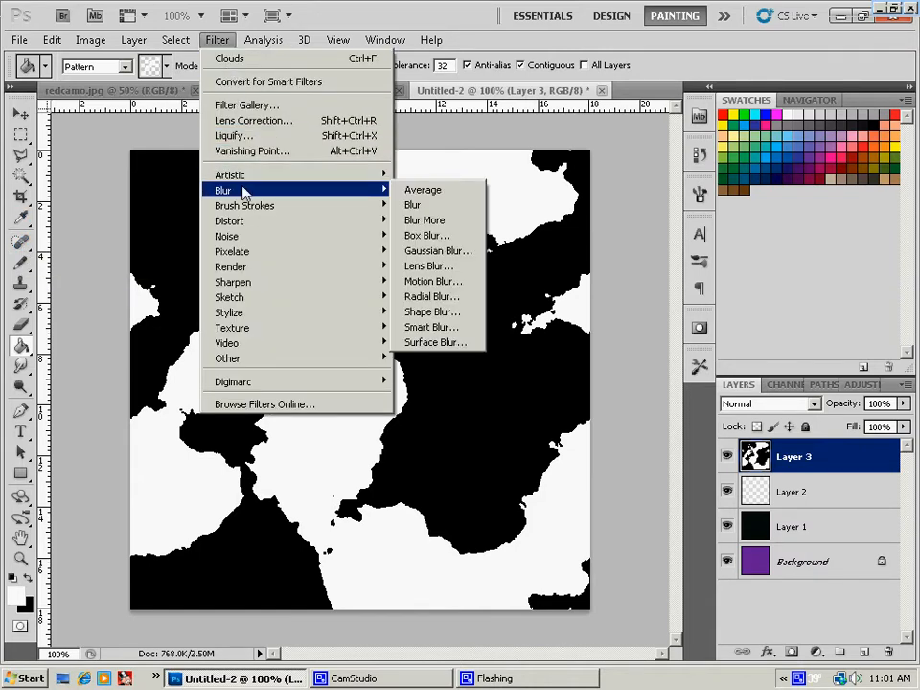
pyautogui.click(442, 251)
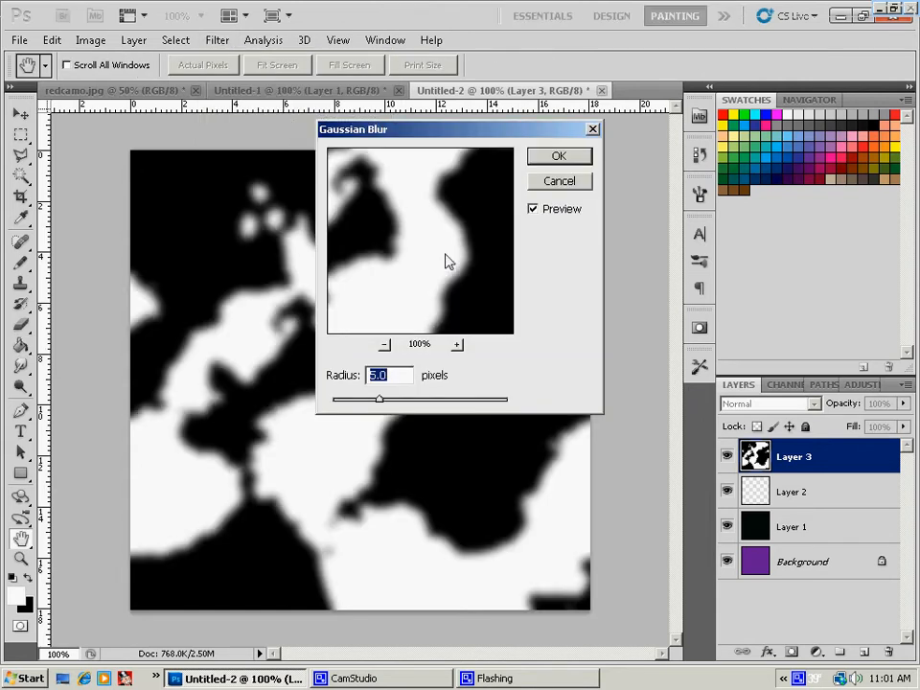
pyautogui.moveTo(434, 129); pyautogui.dragTo(615, 153)
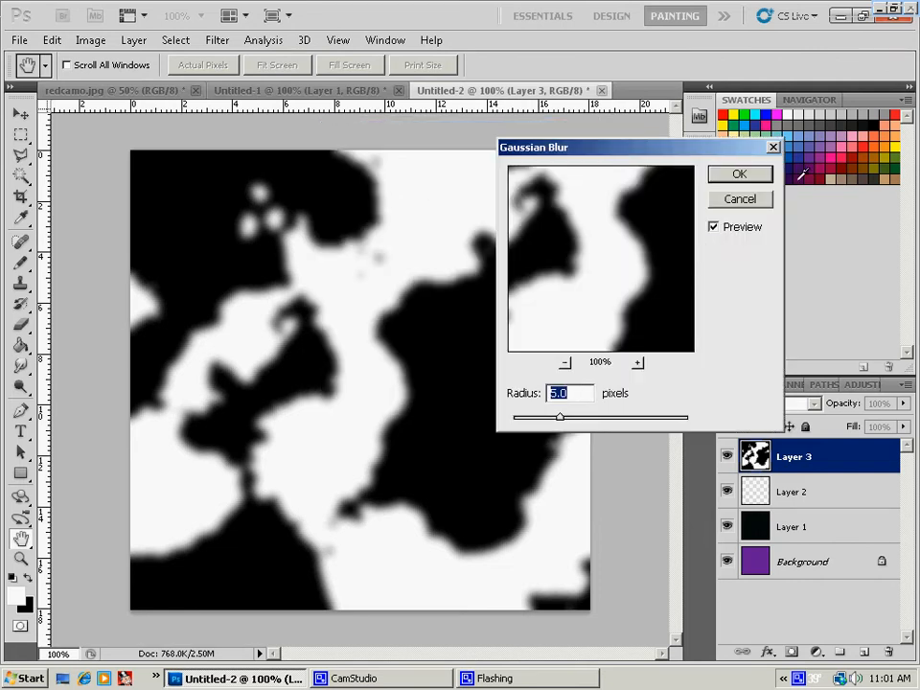
pyautogui.click(743, 178)
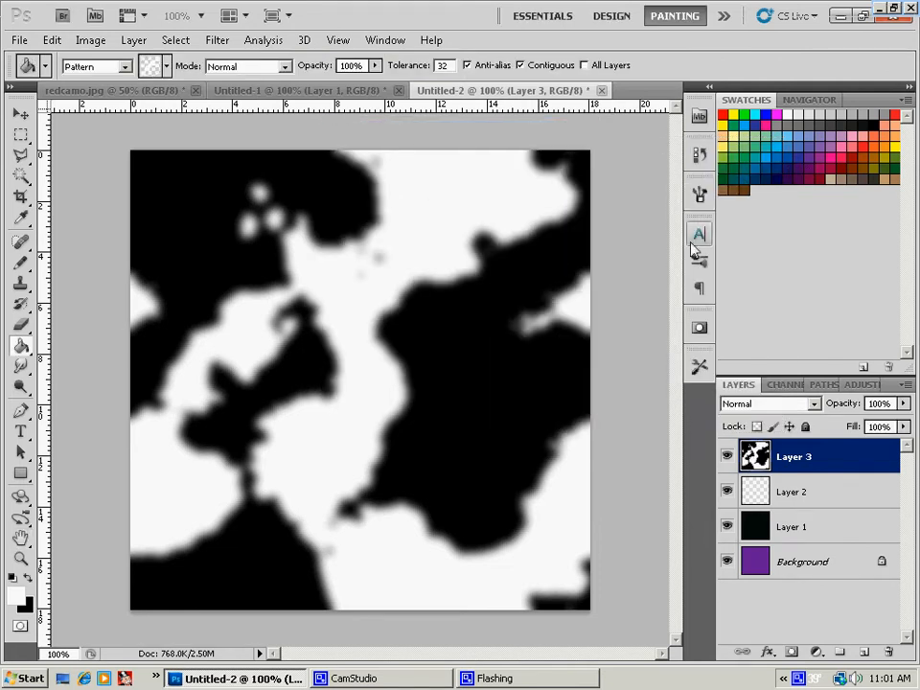
# - Apply Threshold at level 140 to the blurred patches layer and set its blending mode to Overlay
pyautogui.click(91, 40)
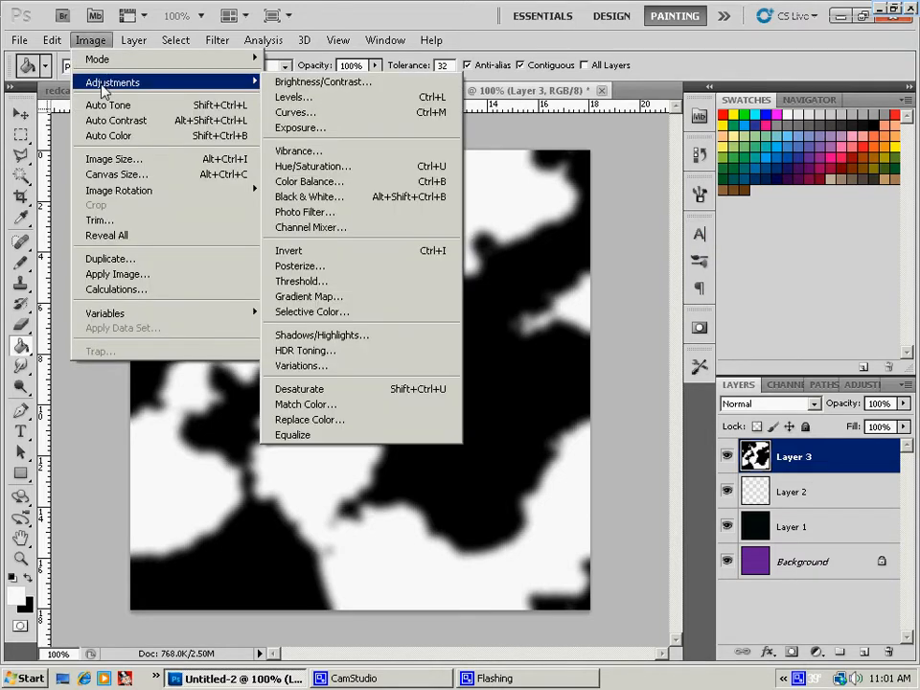
pyautogui.click(326, 282)
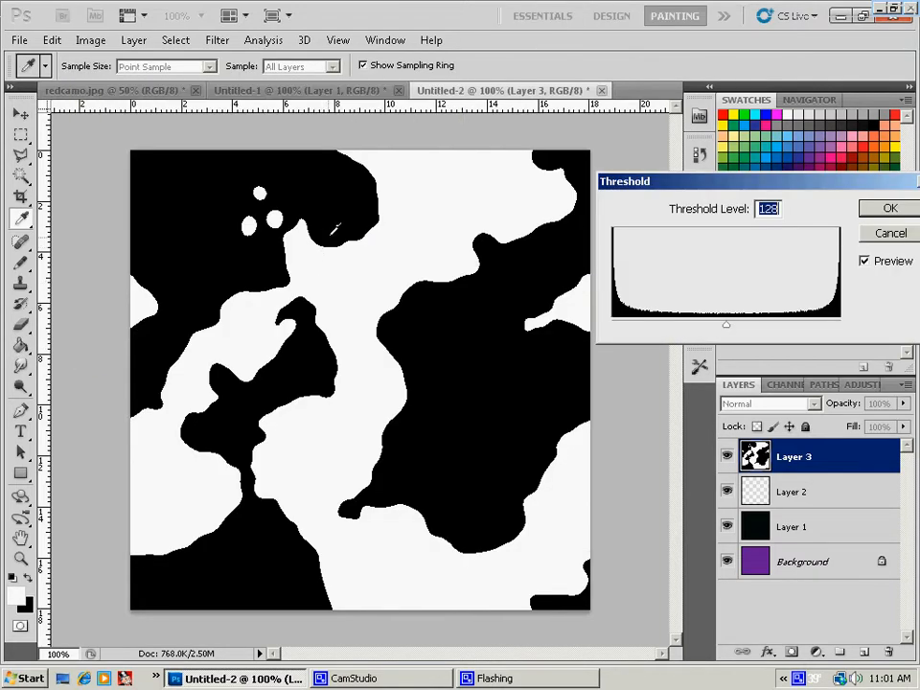
pyautogui.write('140')
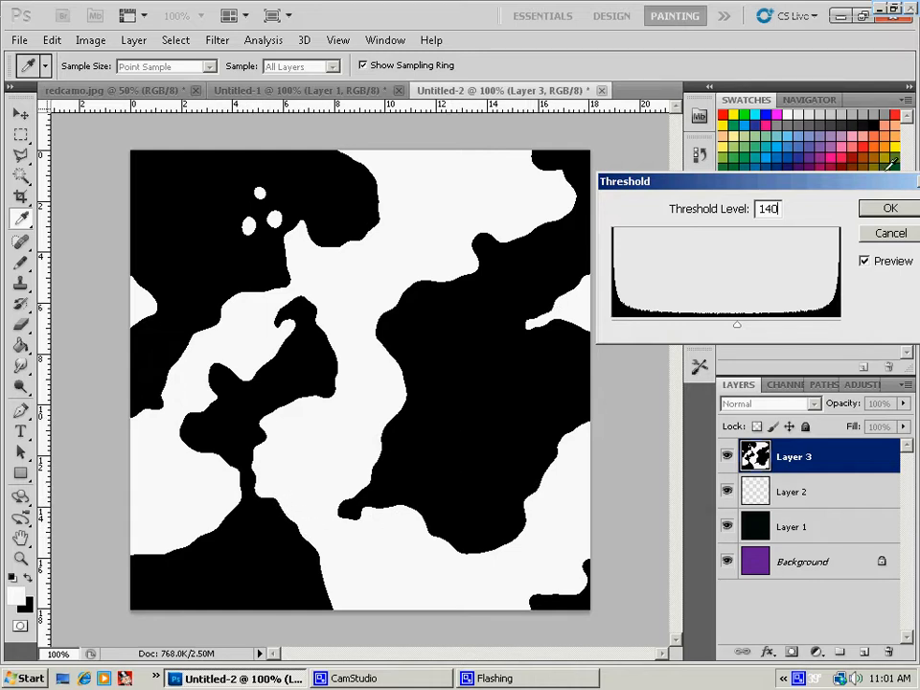
pyautogui.click(885, 210)
pyautogui.press('g')
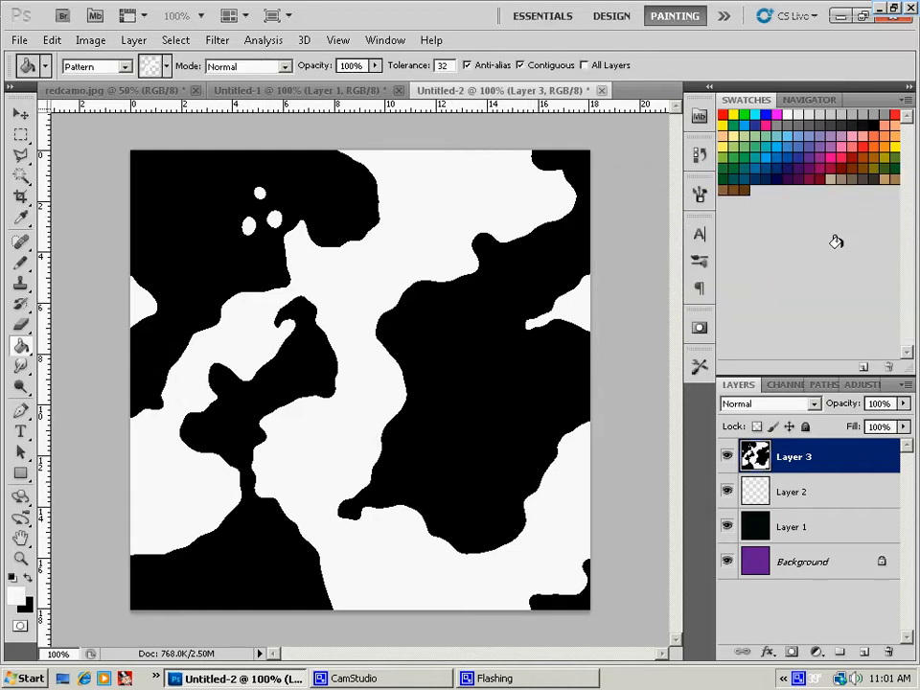
pyautogui.click(771, 403)
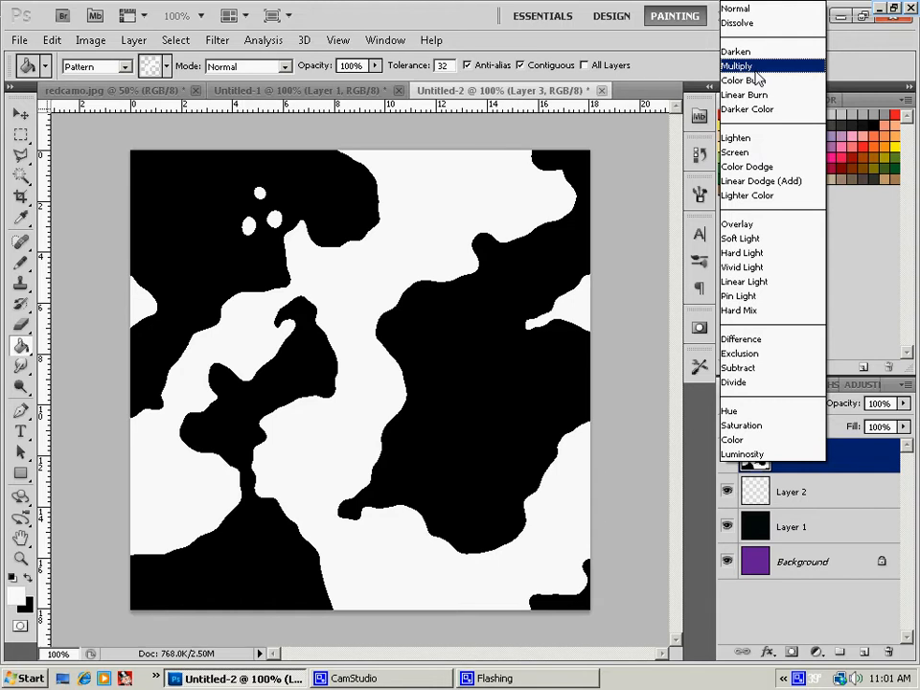
pyautogui.click(743, 225)
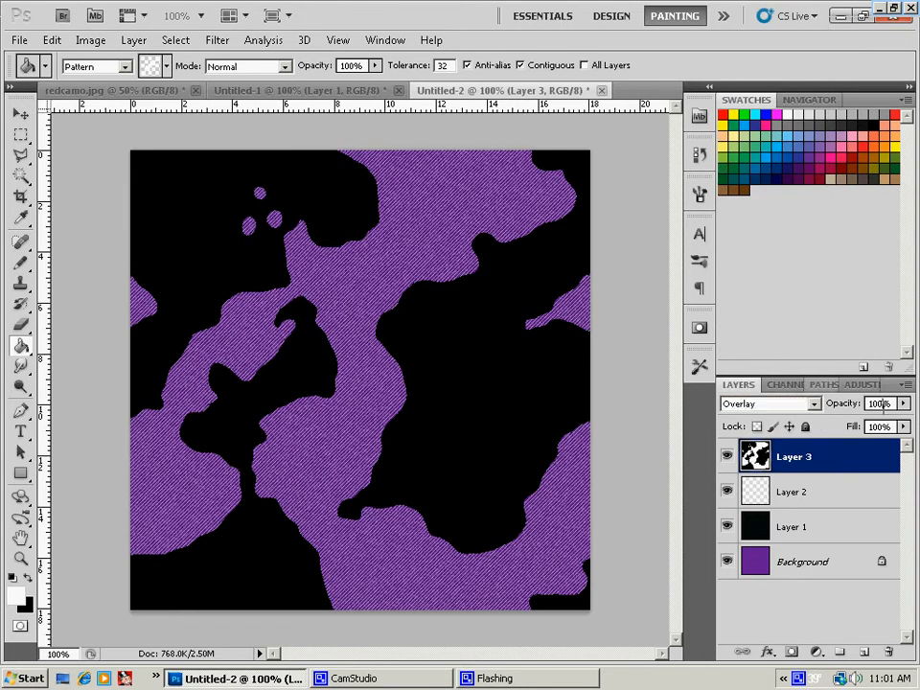
# - Set the opacity of the Overlay camouflage patches layer to 30%
pyautogui.write('20')
pyautogui.press('Return')
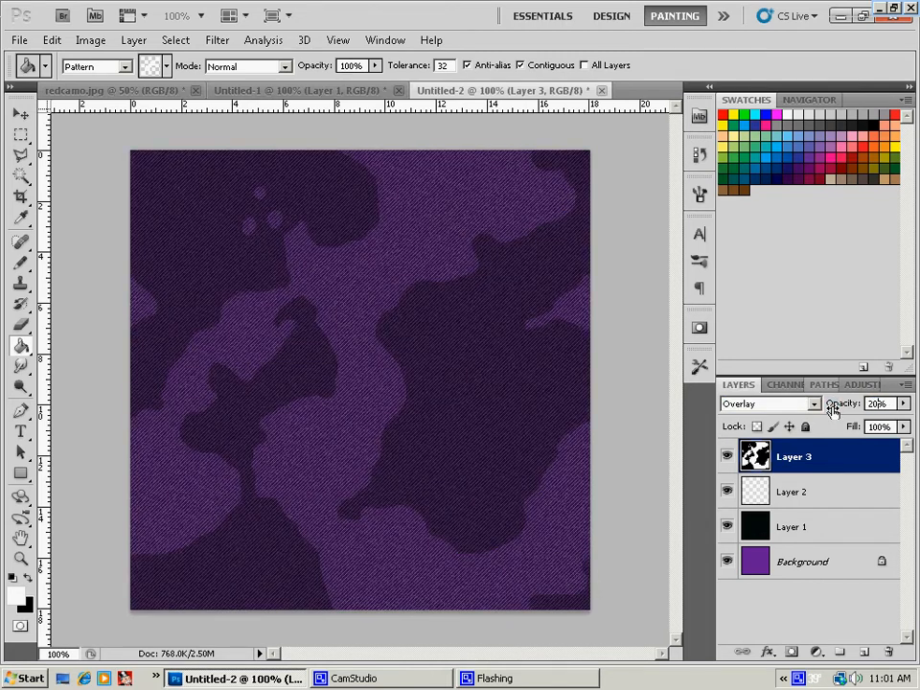
pyautogui.moveTo(831, 409); pyautogui.dragTo(830, 409)
pyautogui.write('0')
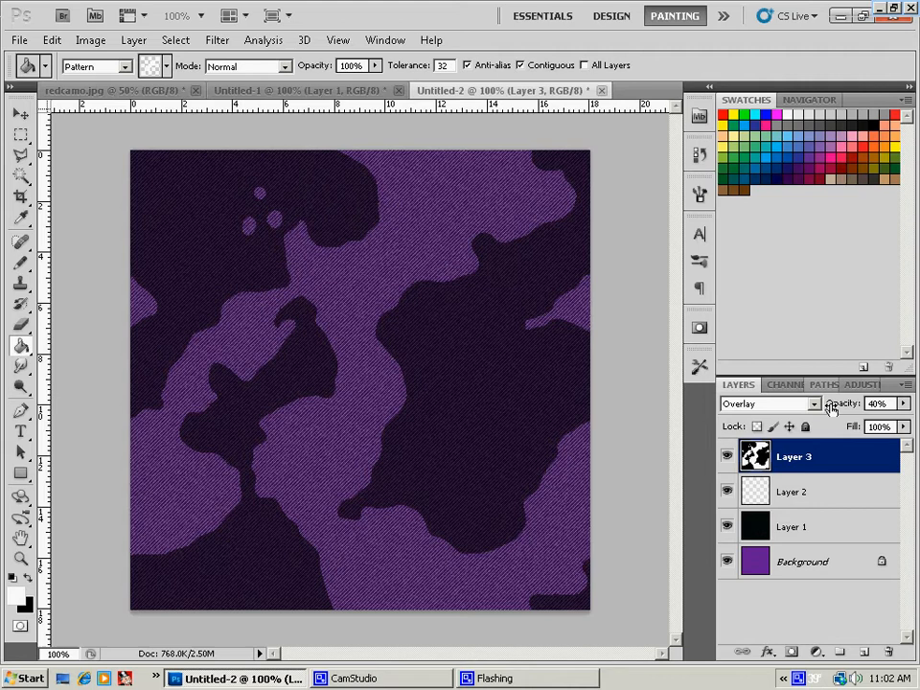
pyautogui.moveTo(877, 403); pyautogui.dragTo(861, 400)
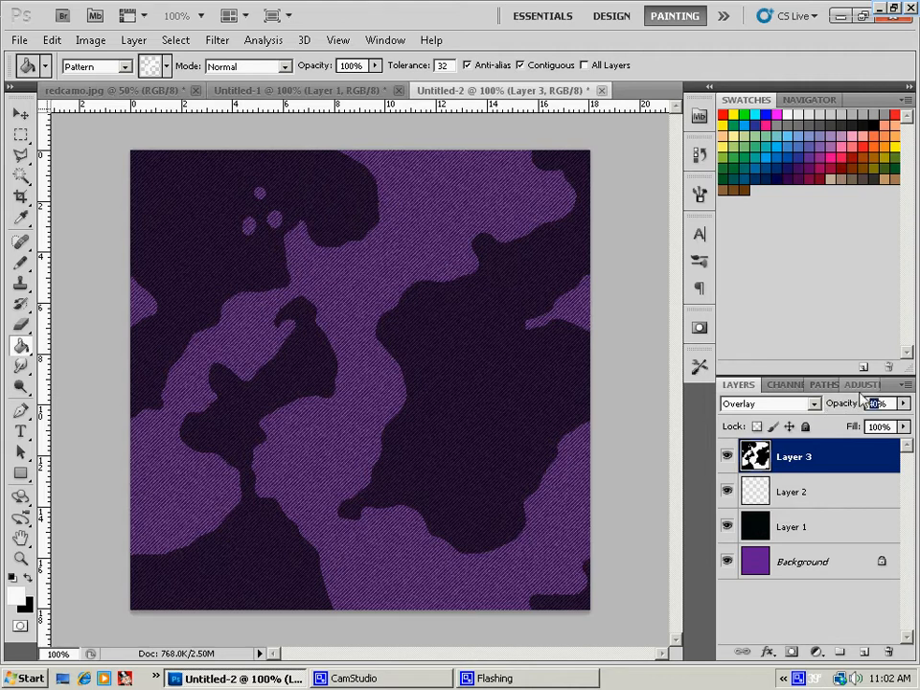
pyautogui.write('3')
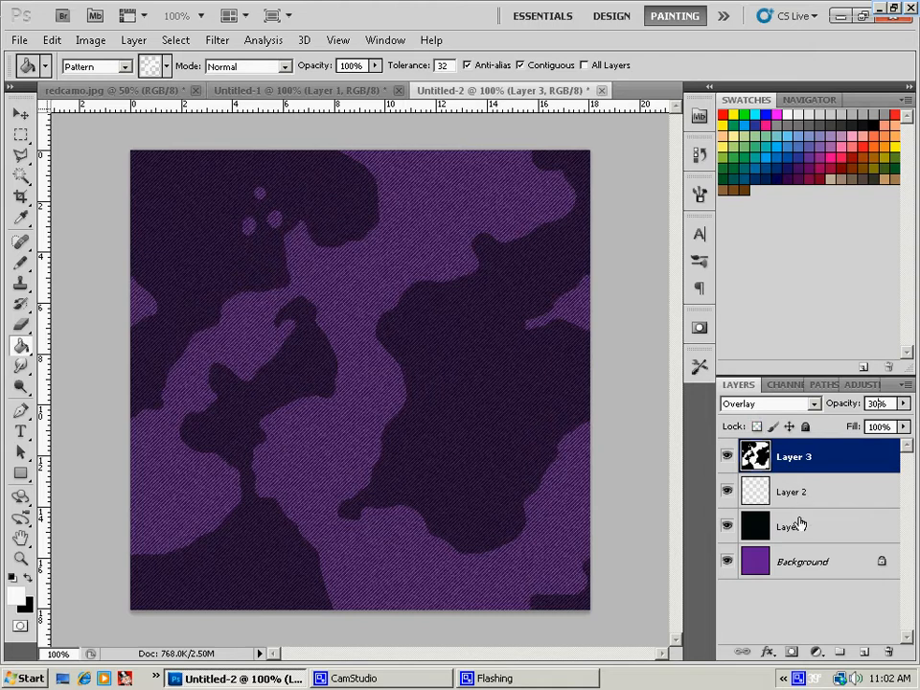
# - Add a new layer directly above the Background and sample the dark purple of the camouflage patches as the foreground colour
pyautogui.click(783, 565)
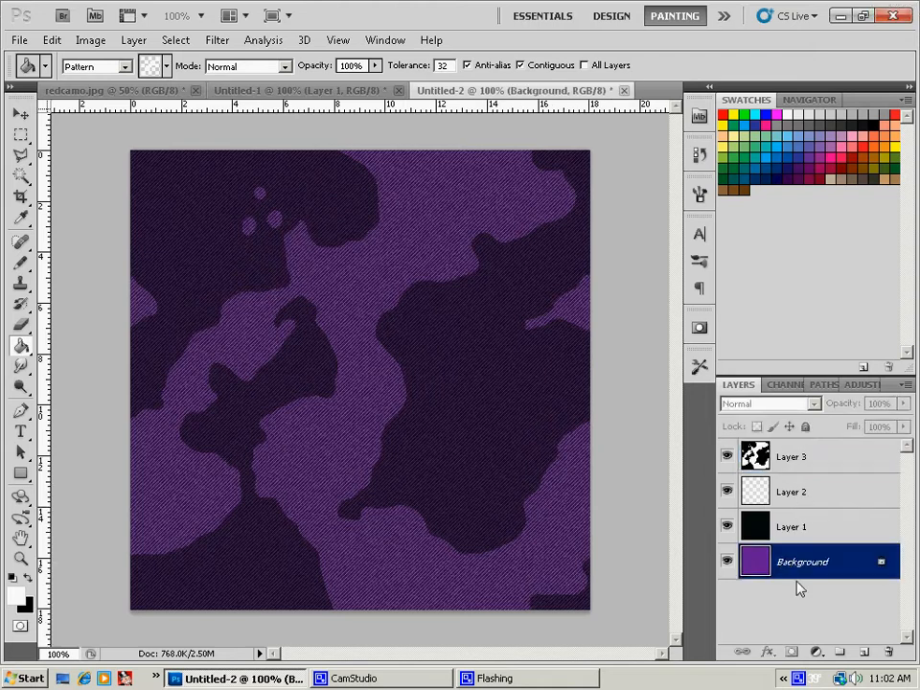
pyautogui.click(863, 651)
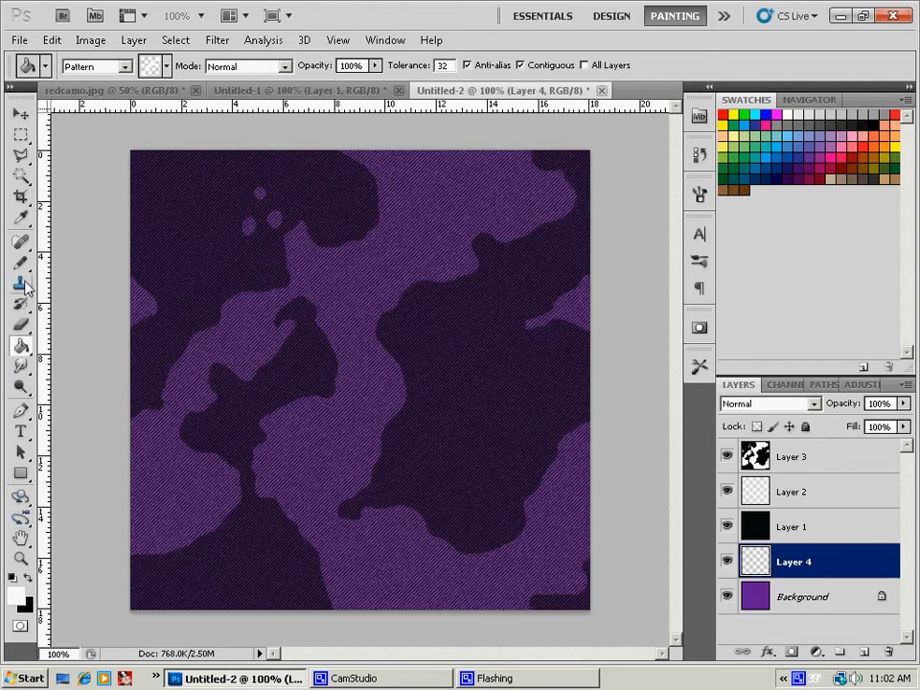
pyautogui.press('i')
pyautogui.click(172, 211)
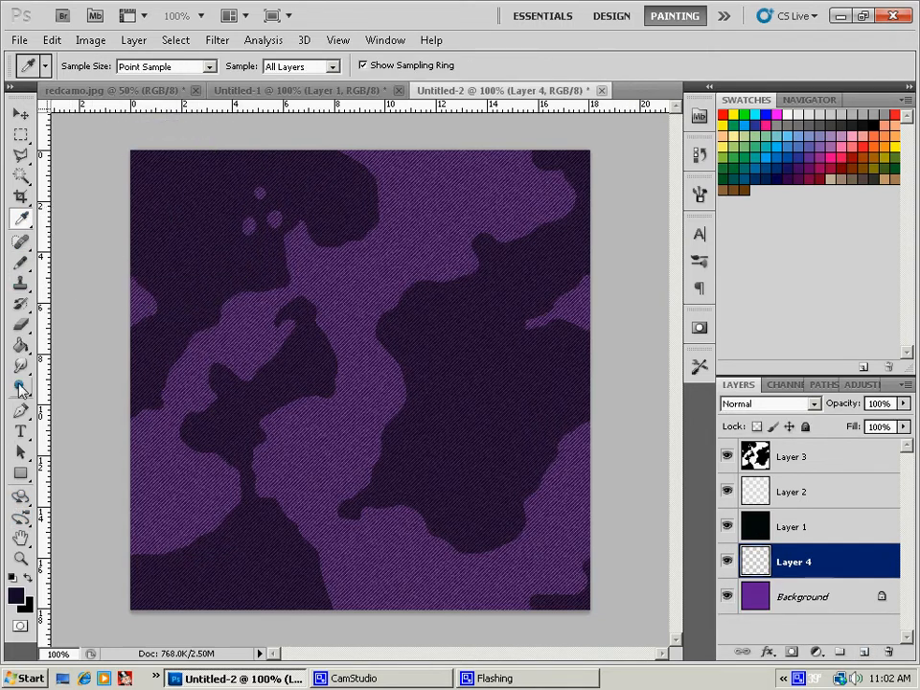
# - Activate the Brush tool and choose the 1540 px splatter brush preset
pyautogui.moveTo(20, 263); pyautogui.dragTo(70, 268)
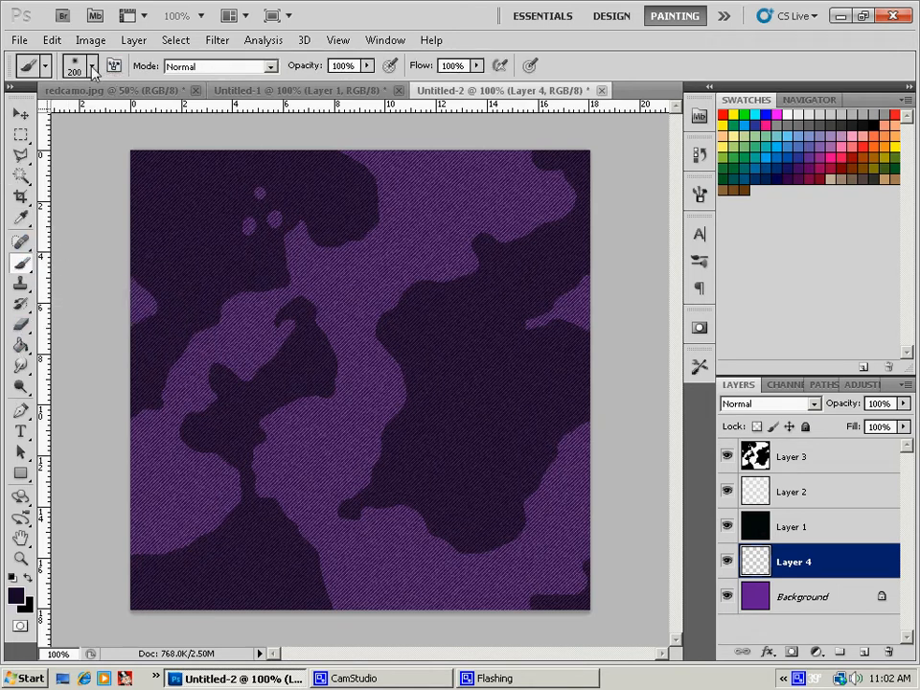
pyautogui.click(92, 65)
pyautogui.scroll(-5, 157, 192)
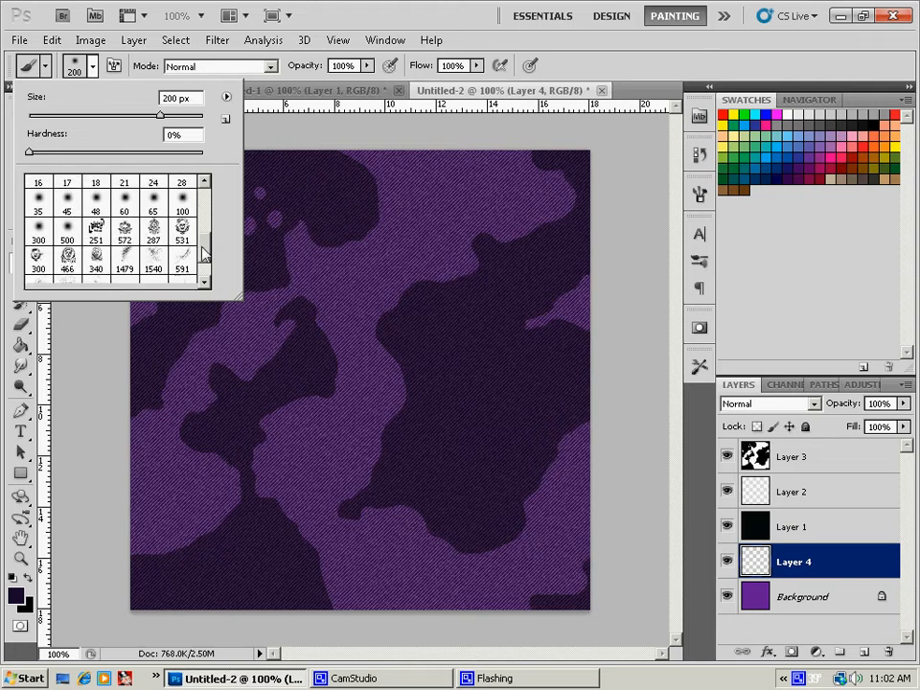
pyautogui.click(69, 240)
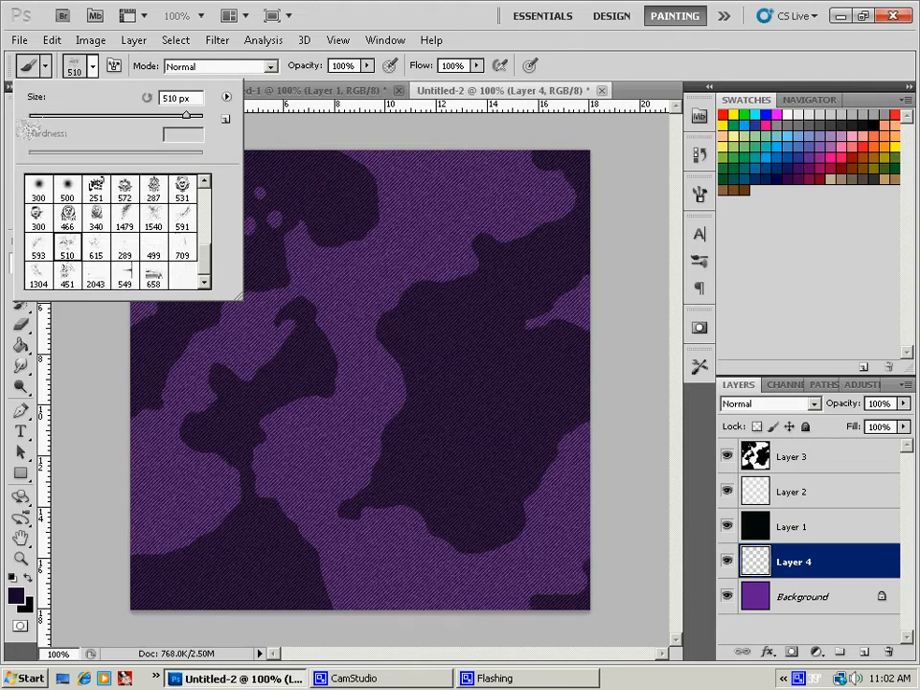
pyautogui.click(46, 251)
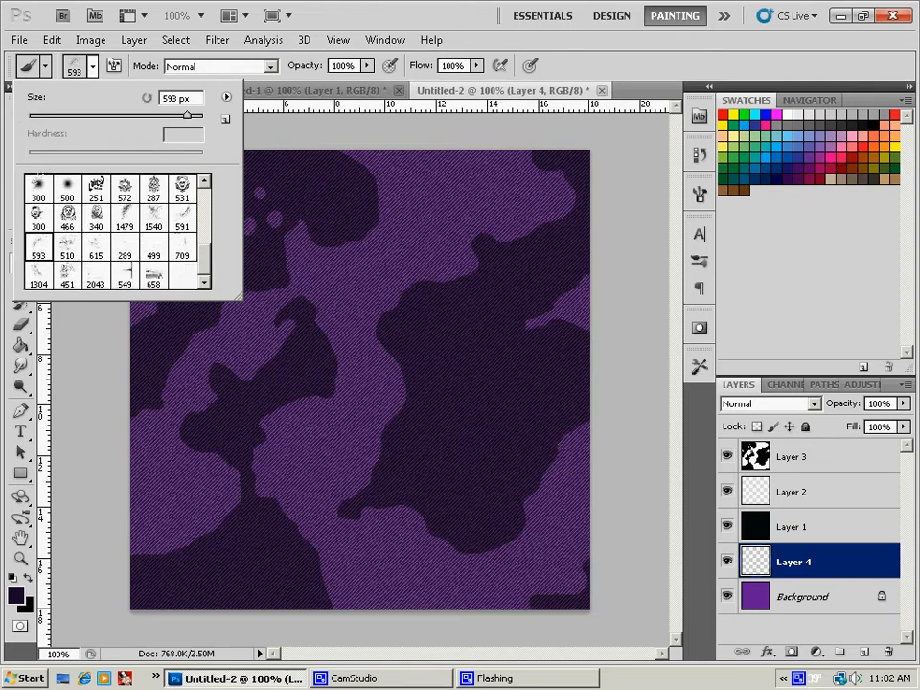
pyautogui.click(153, 216)
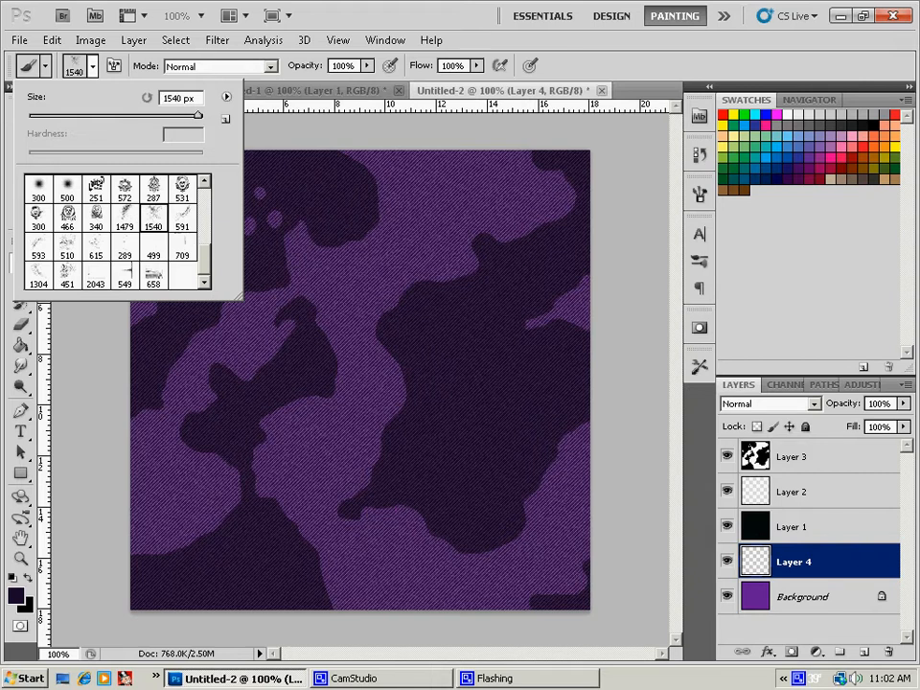
pyautogui.click(360, 364)
pyautogui.click(360, 364)
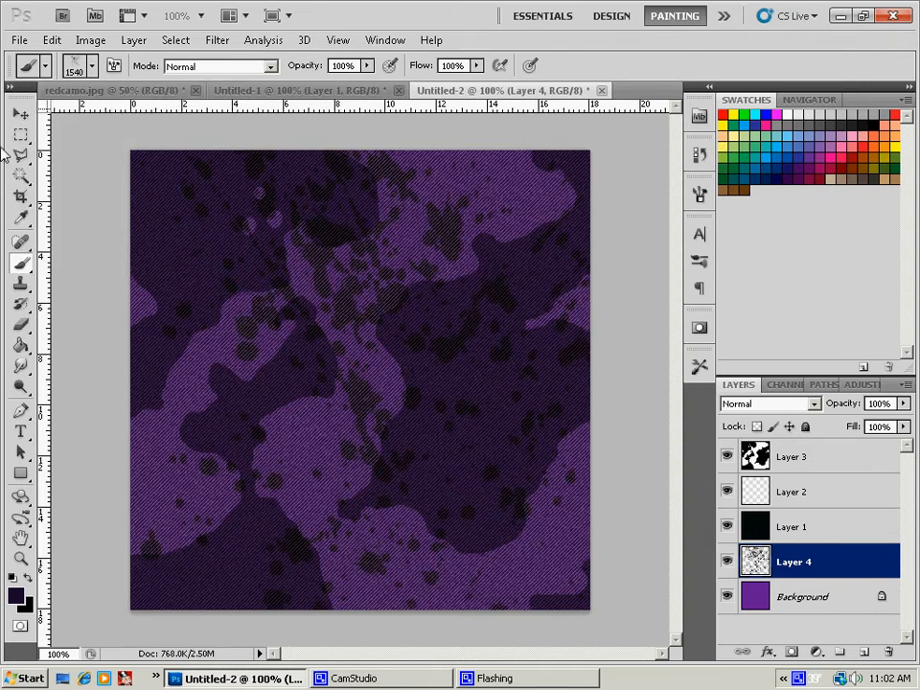
pyautogui.hotkey('ctrl', 'z')
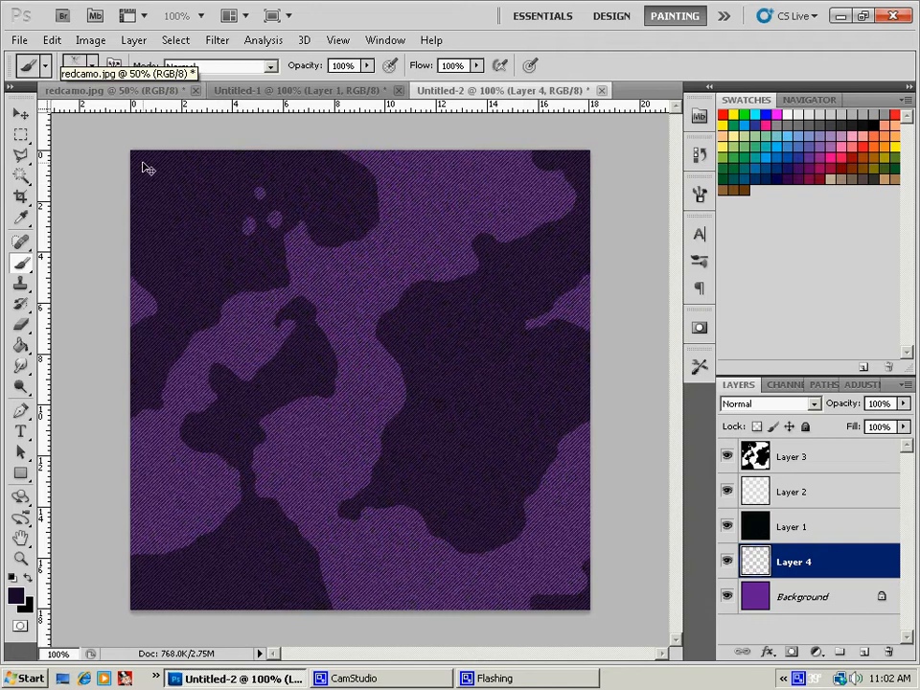
# - Reduce the splatter brush to 195 px and stamp dark splatters near all four corners of the canvas on the new layer
pyautogui.click(95, 71)
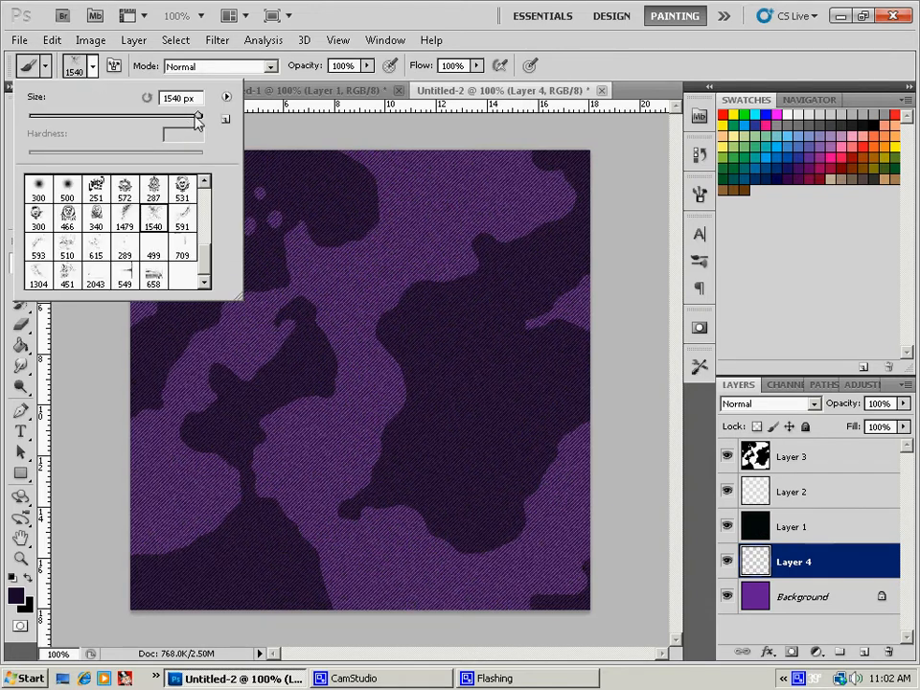
pyautogui.moveTo(196, 119); pyautogui.dragTo(160, 119)
pyautogui.click(134, 483)
pyautogui.click(500, 180)
pyautogui.click(228, 170)
pyautogui.click(508, 498)
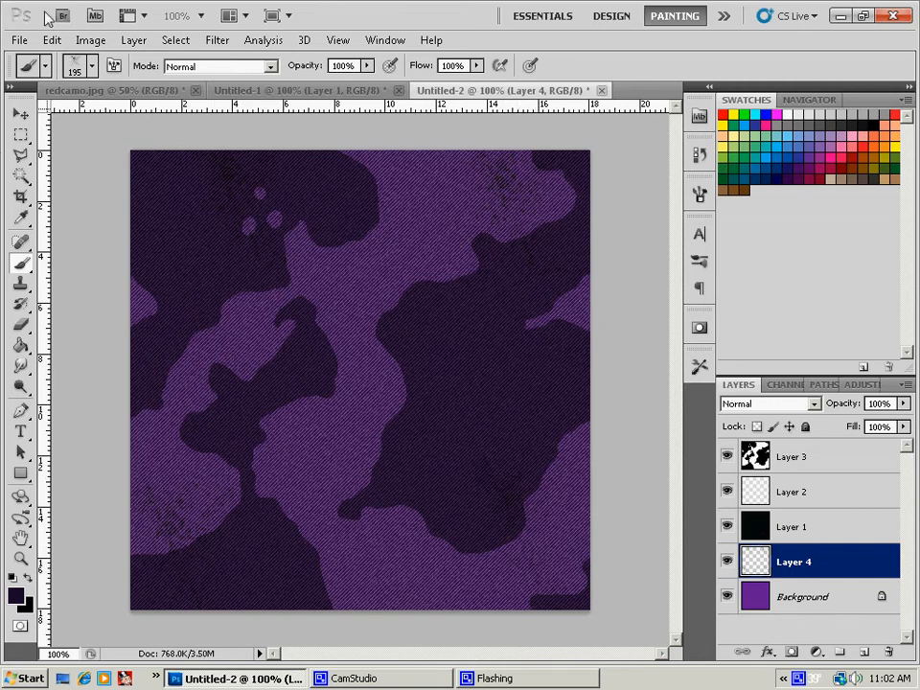
# - Scatter small dark specks across the canvas using the 289 px brush preset resized to 185 px
pyautogui.click(93, 67)
pyautogui.click(123, 251)
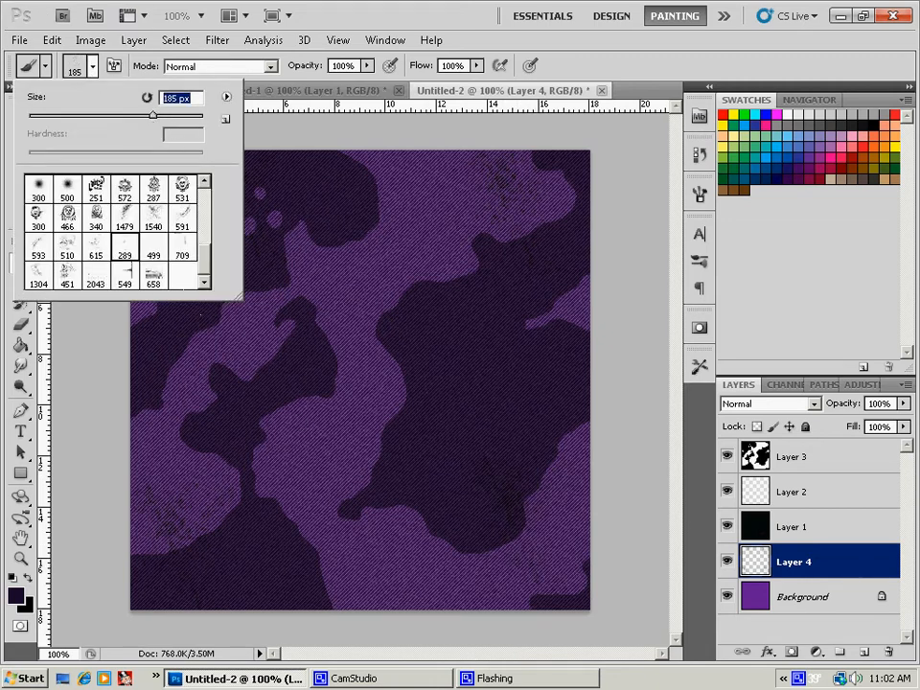
pyautogui.press('Return')
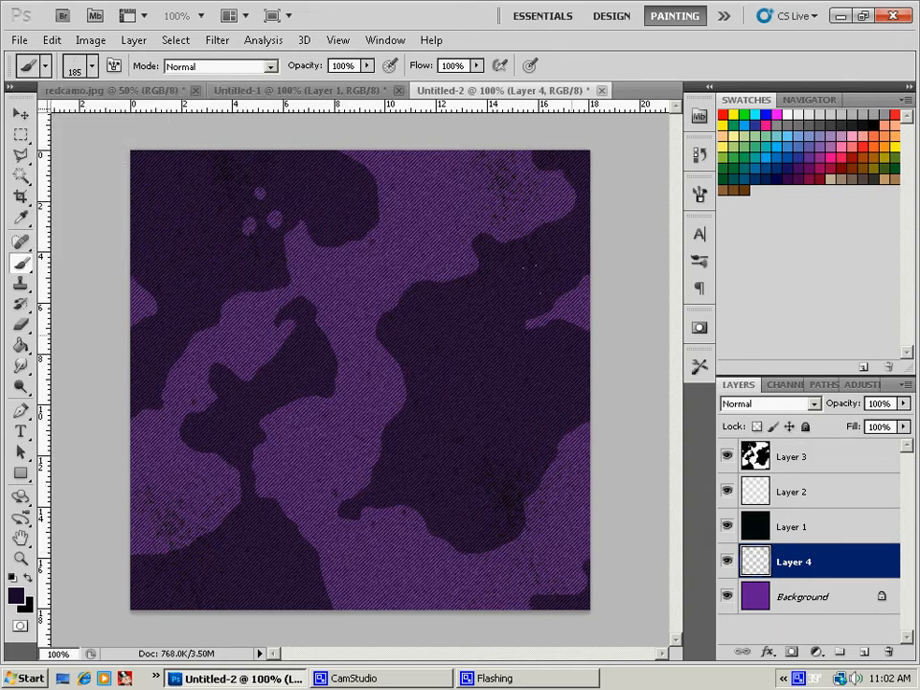
# - Stamp dark vertical grunge streaks along both sides of the canvas with the 549 px brush preset
pyautogui.click(79, 65)
pyautogui.click(133, 278)
pyautogui.press('Return')
pyautogui.click(140, 380)
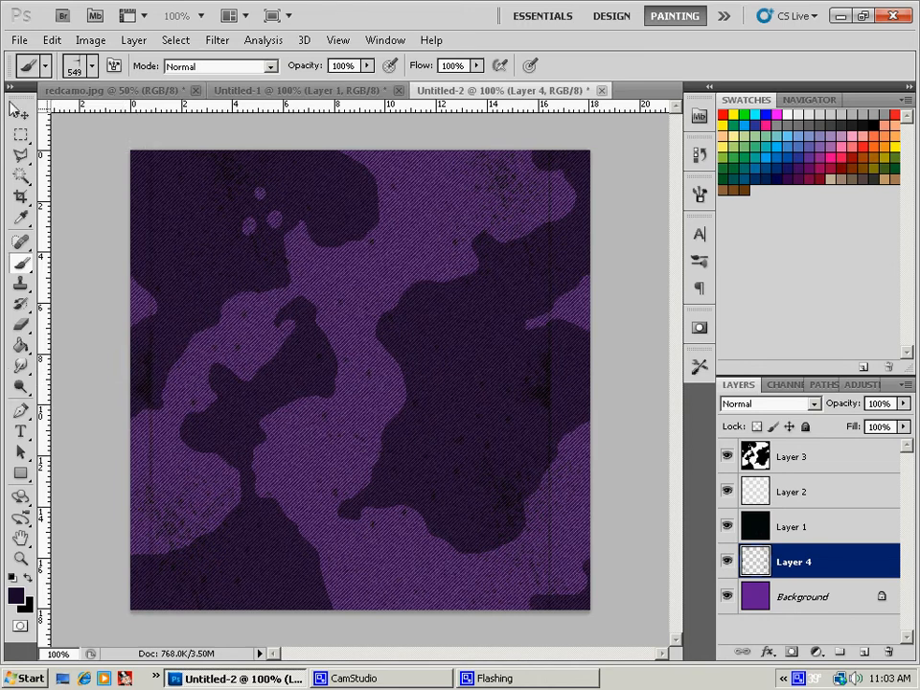
# - Darken curved bands across the Background layer with the Burn tool and brighten the areas between them with the Dodge tool
pyautogui.click(805, 607)
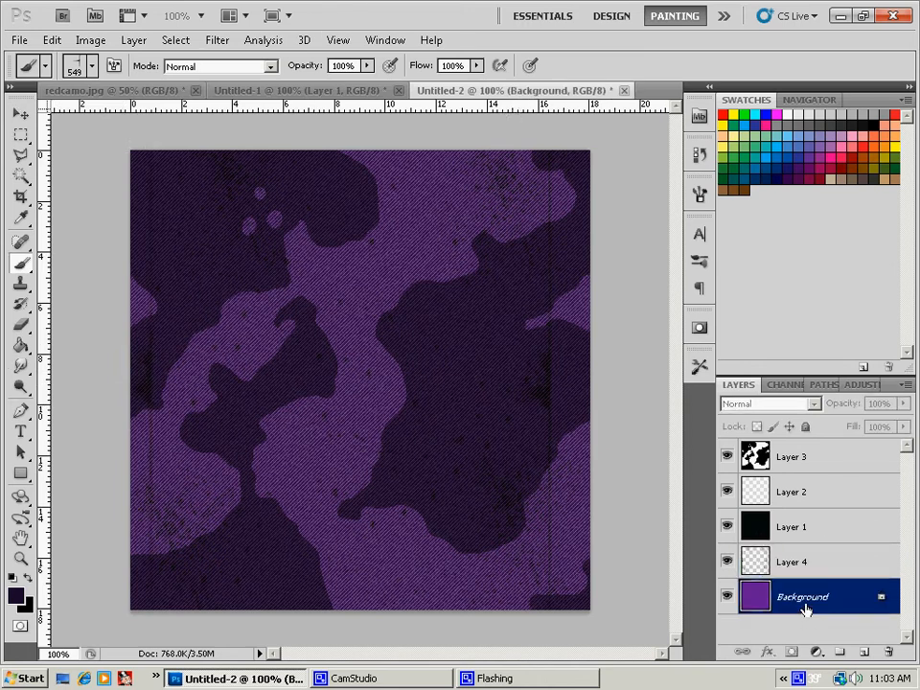
pyautogui.click(23, 367)
pyautogui.moveTo(19, 386); pyautogui.dragTo(82, 403)
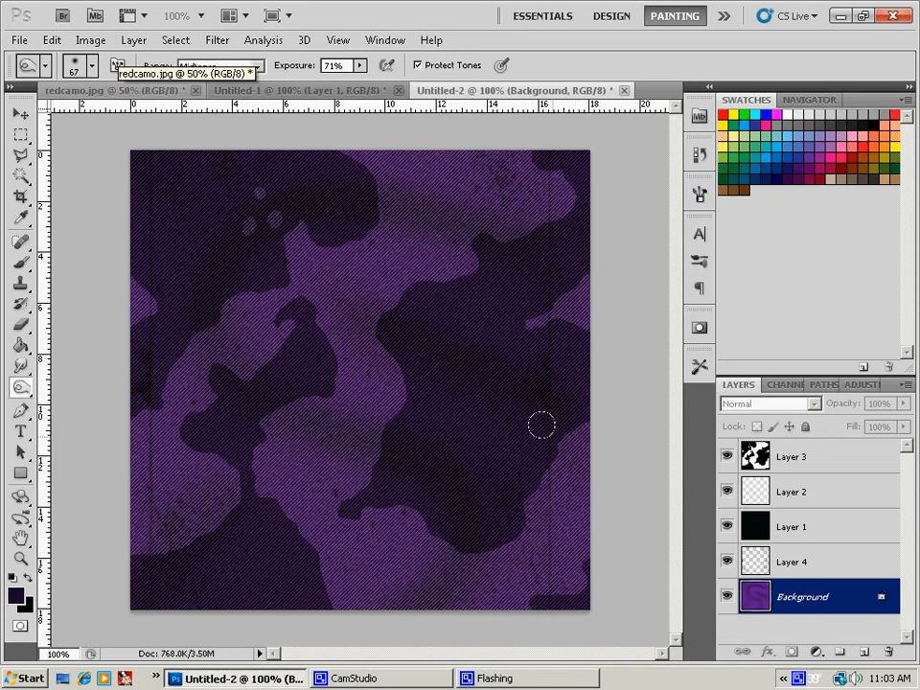
pyautogui.rightClick(20, 387)
pyautogui.click(88, 385)
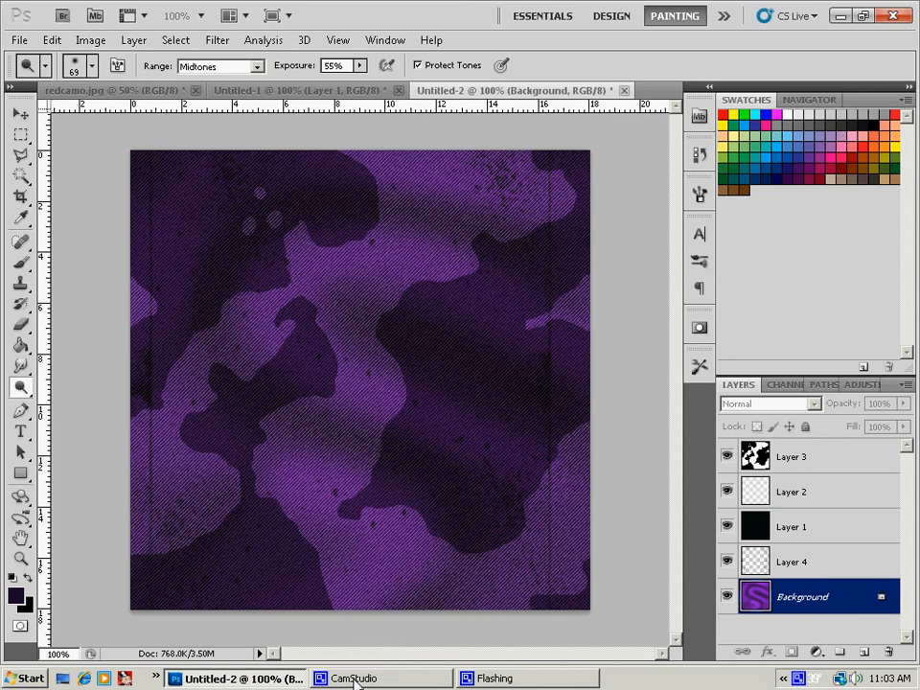
# - Compare the purple texture with the finished red camouflage in redcamo.jpg and the green one in Untitled-1
pyautogui.click(131, 90)
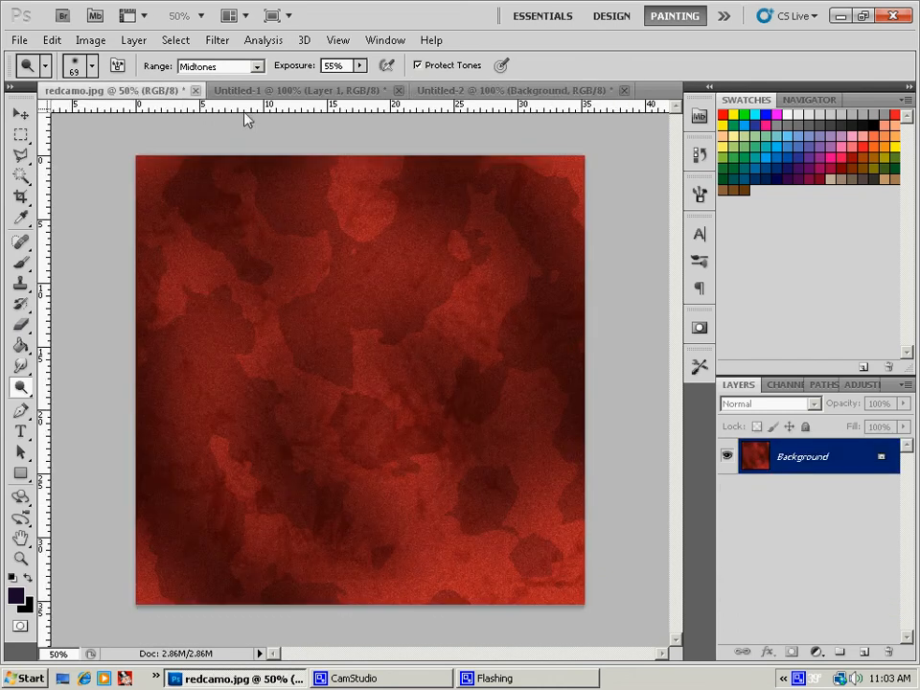
pyautogui.click(263, 91)
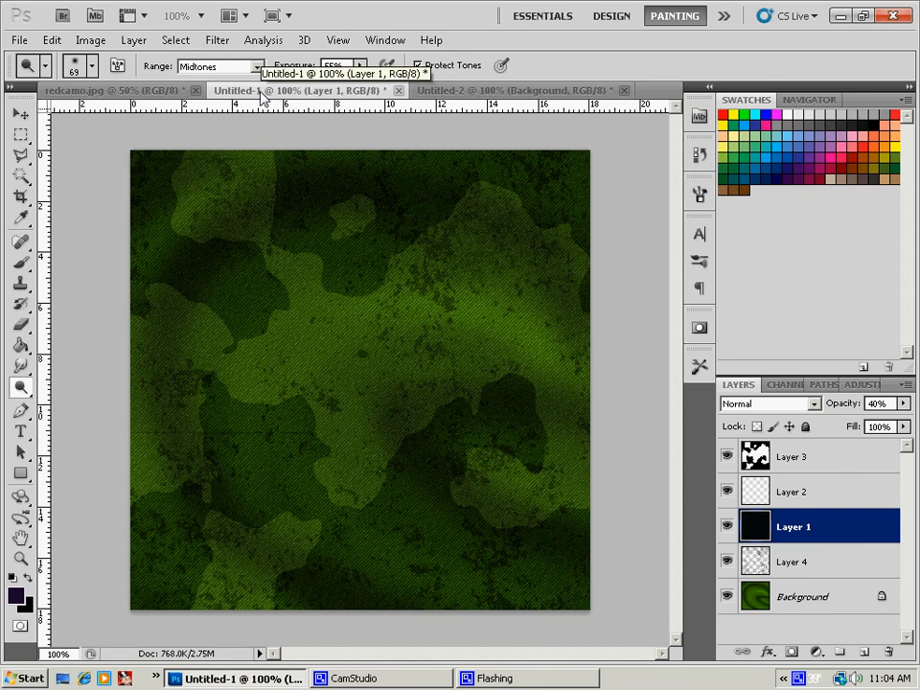
pyautogui.click(507, 90)
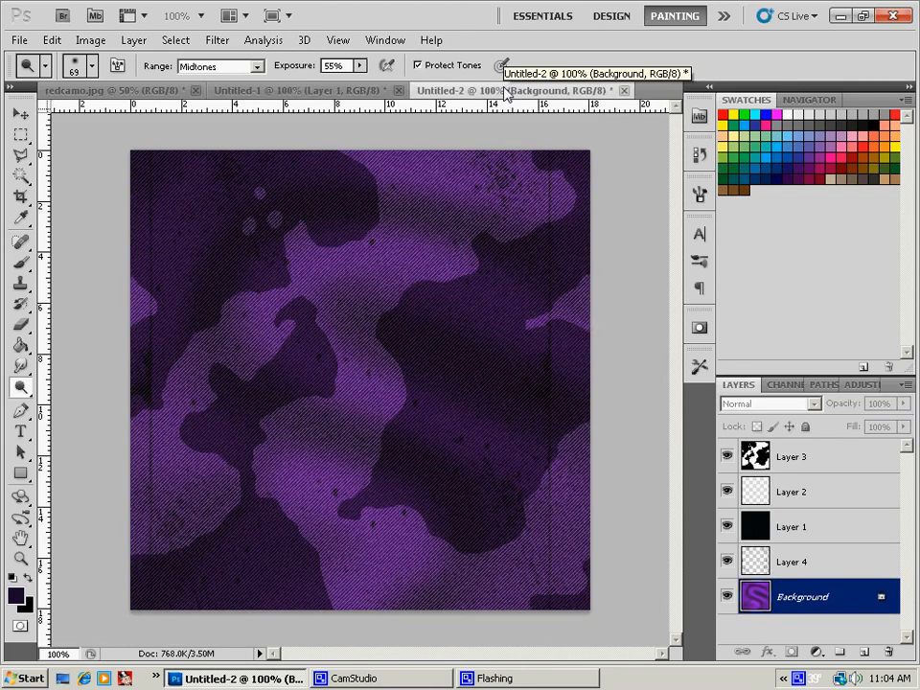